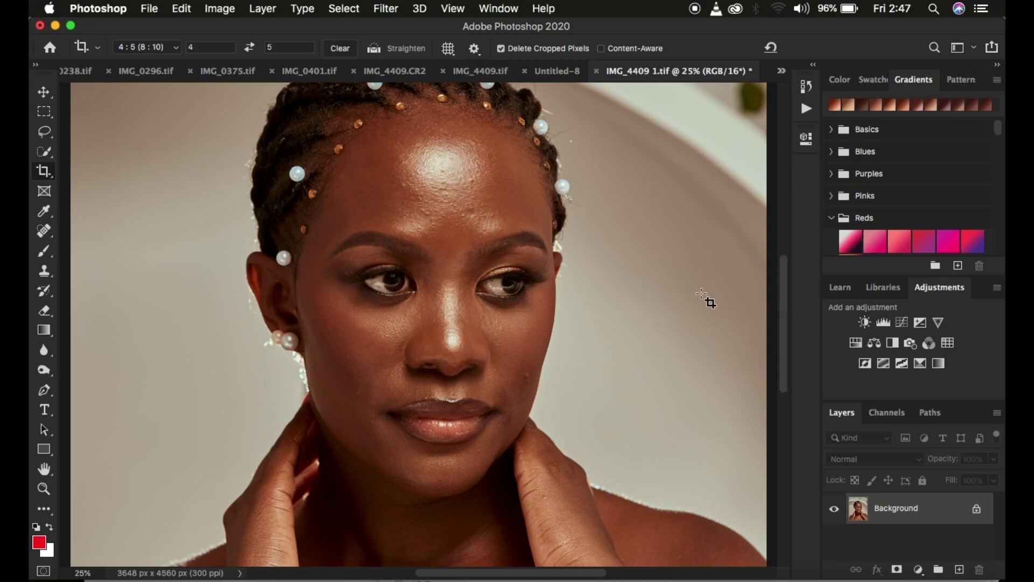
Step: Zoom the portrait out to 16.67% and select the Lasso tool
{"action": "key", "text": "super+0"}
{"action": "key", "text": "super+equal"}
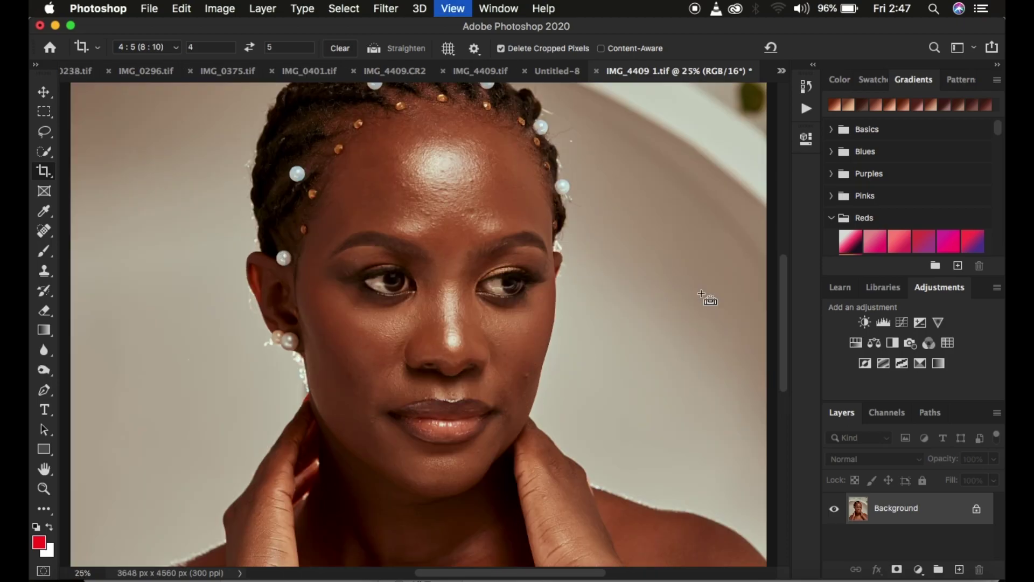
{"action": "key", "text": "super+minus"}
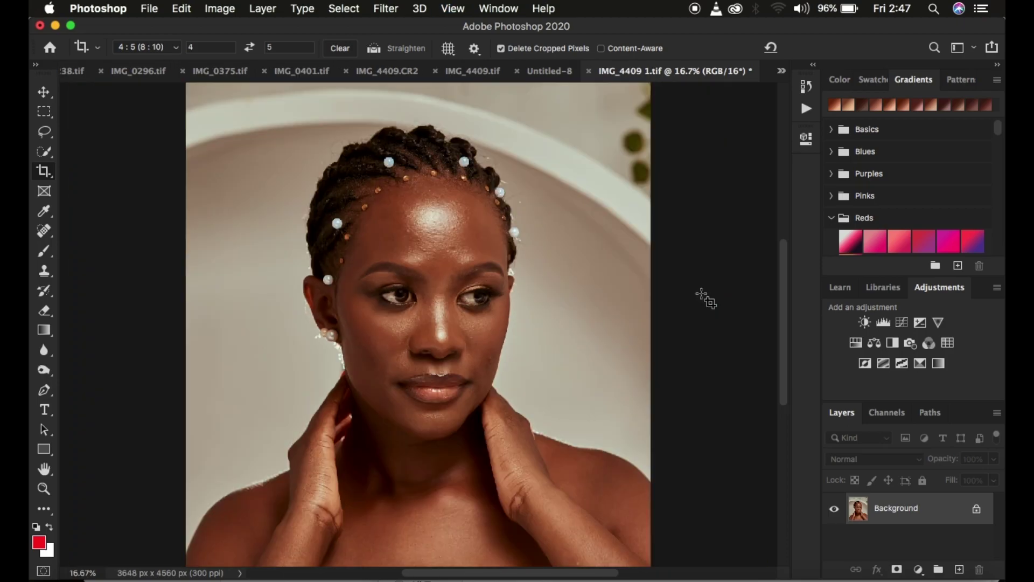
{"action": "left_click", "coordinate": [44, 132]}
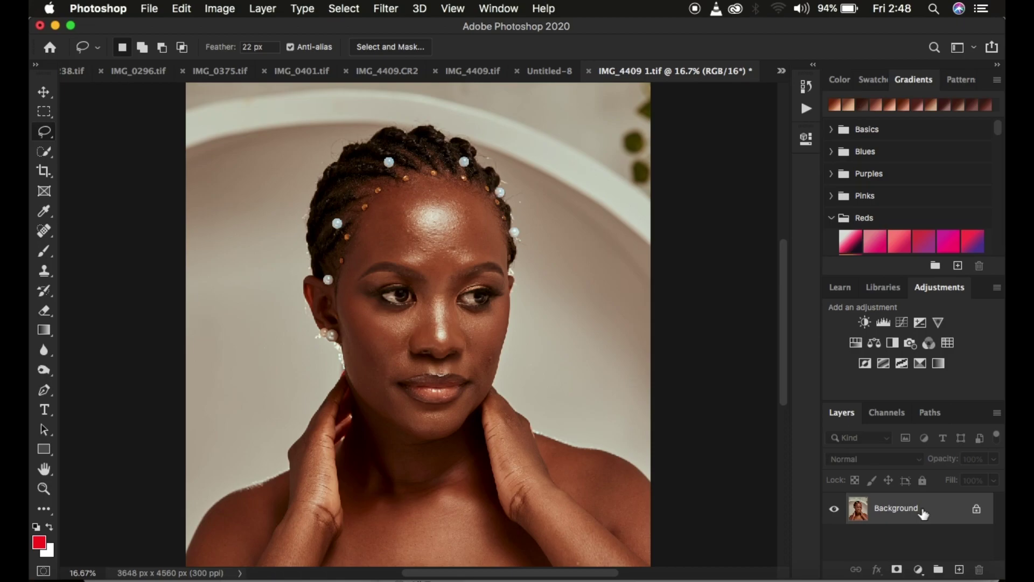
{"action": "key", "text": "super+j"}
{"action": "key", "text": "super+j"}
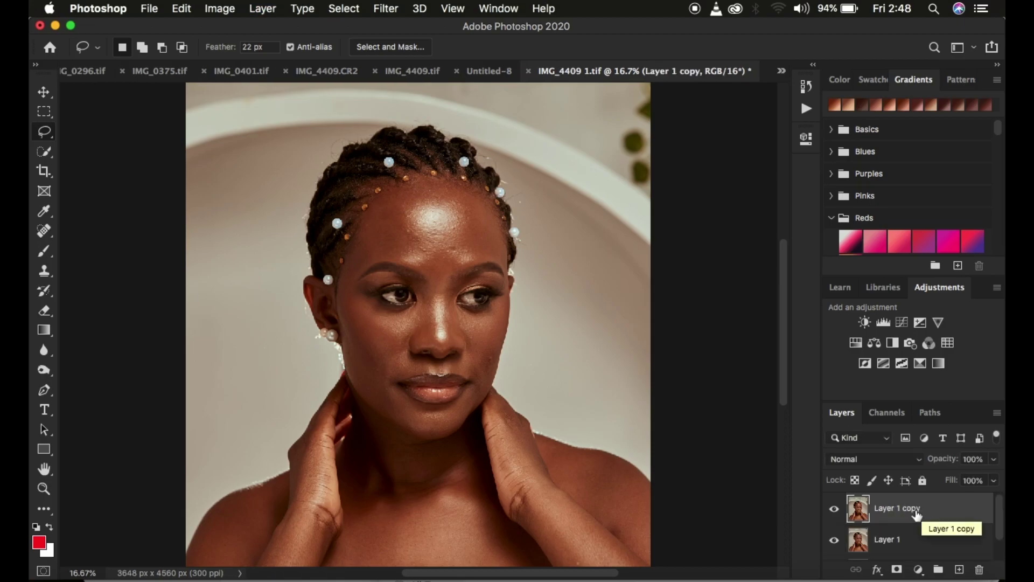
Step: Rename the copies 'low freq' and 'high freq', hide high freq, and select low freq
{"action": "double_click", "coordinate": [887, 537]}
{"action": "type", "text": "low freq"}
{"action": "key", "text": "Return"}
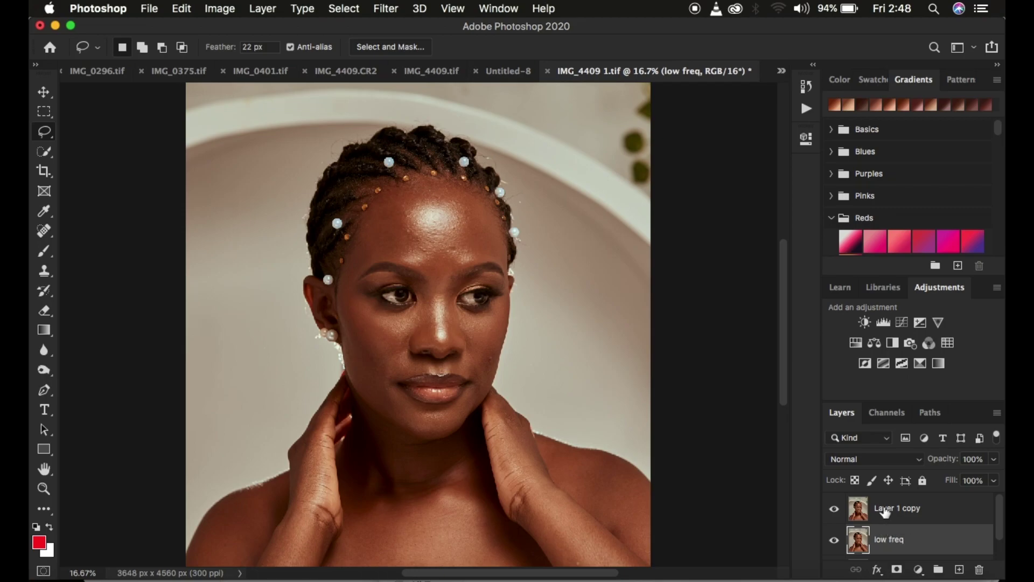
{"action": "double_click", "coordinate": [888, 508]}
{"action": "type", "text": "high"}
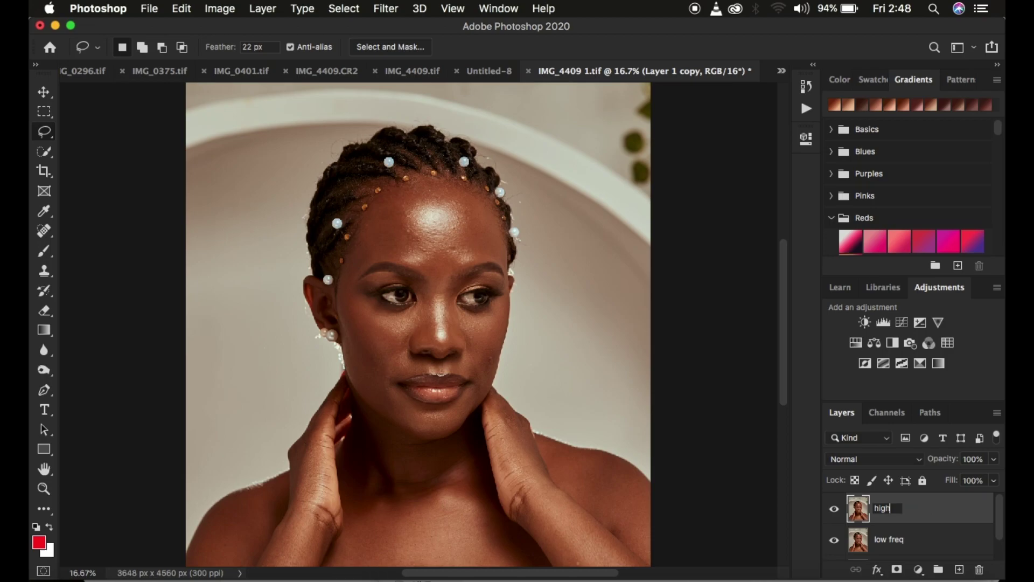
{"action": "type", "text": " freq"}
{"action": "key", "text": "Return"}
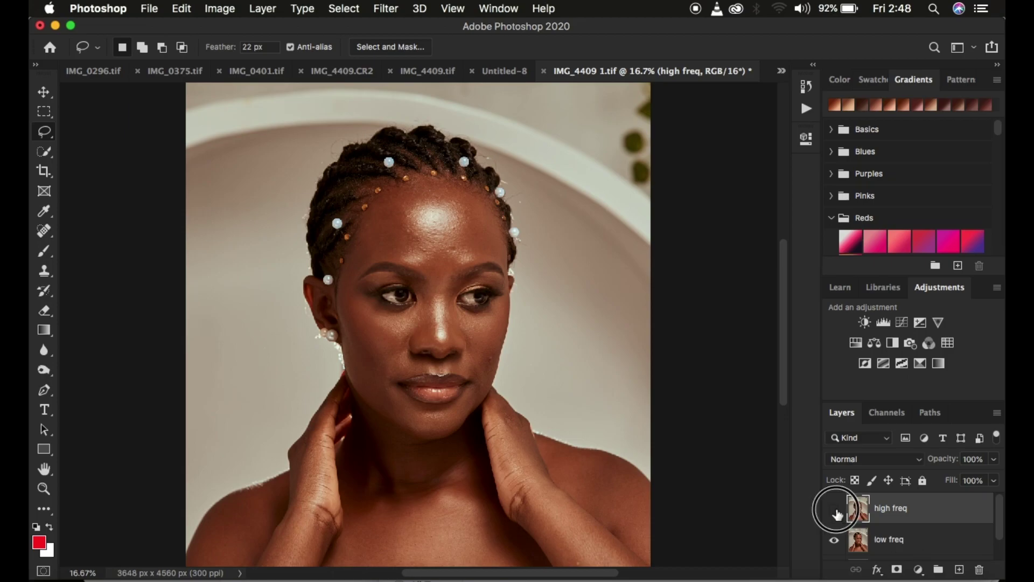
{"action": "left_click", "coordinate": [835, 510]}
{"action": "left_click", "coordinate": [914, 543]}
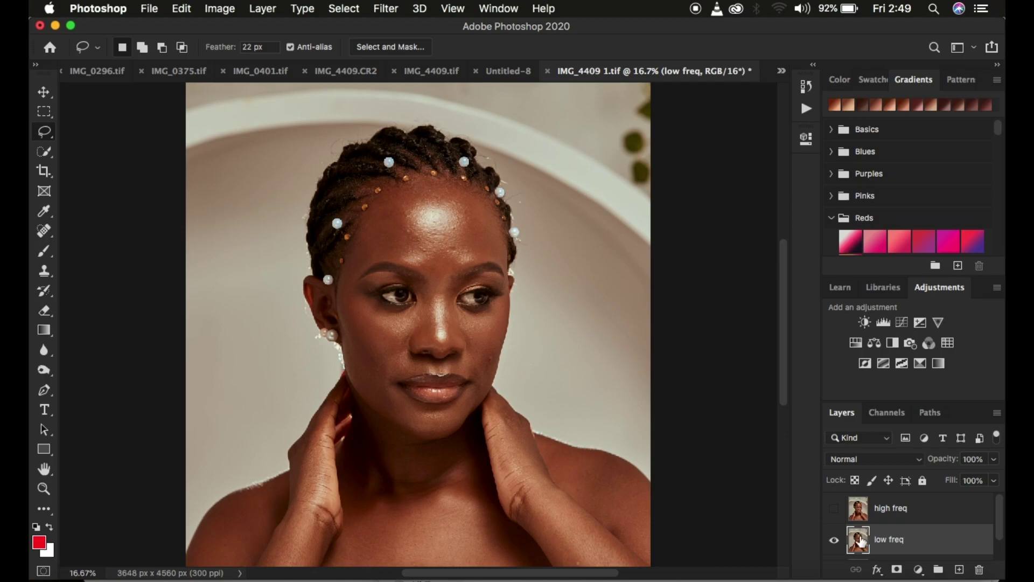
Step: Start a Gaussian Blur on low freq at 0.1-pixel radius with the preview at 50%
{"action": "left_click", "coordinate": [386, 9]}
{"action": "mouse_move", "coordinate": [418, 195]}
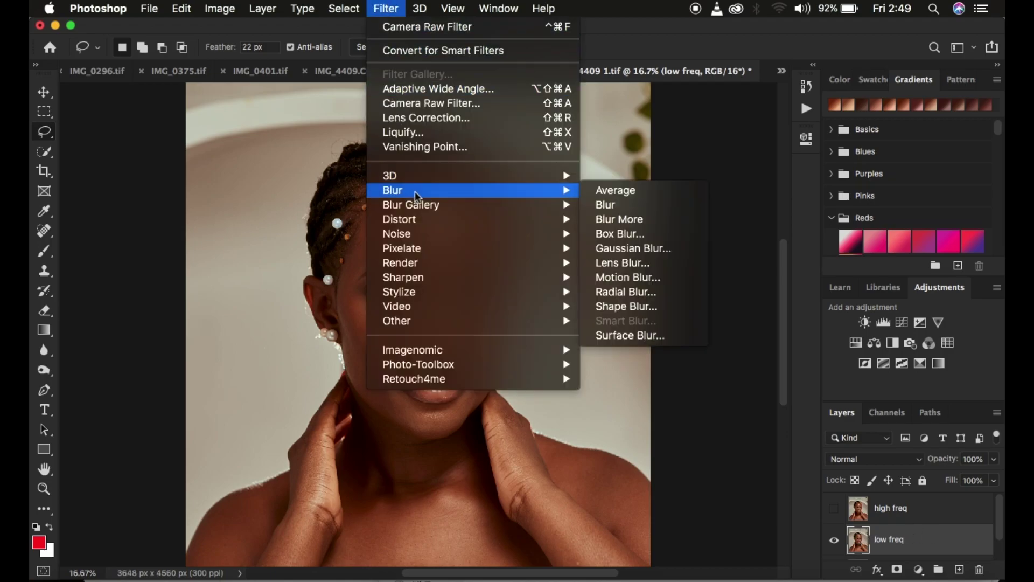
{"action": "left_click", "coordinate": [639, 248]}
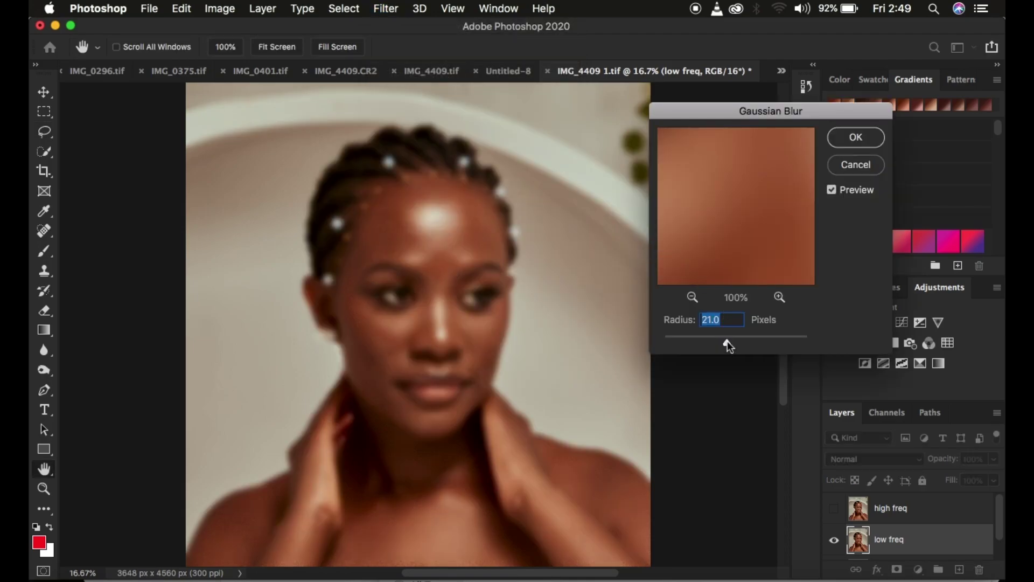
{"action": "left_click_drag", "start_coordinate": [726, 341], "coordinate": [649, 340]}
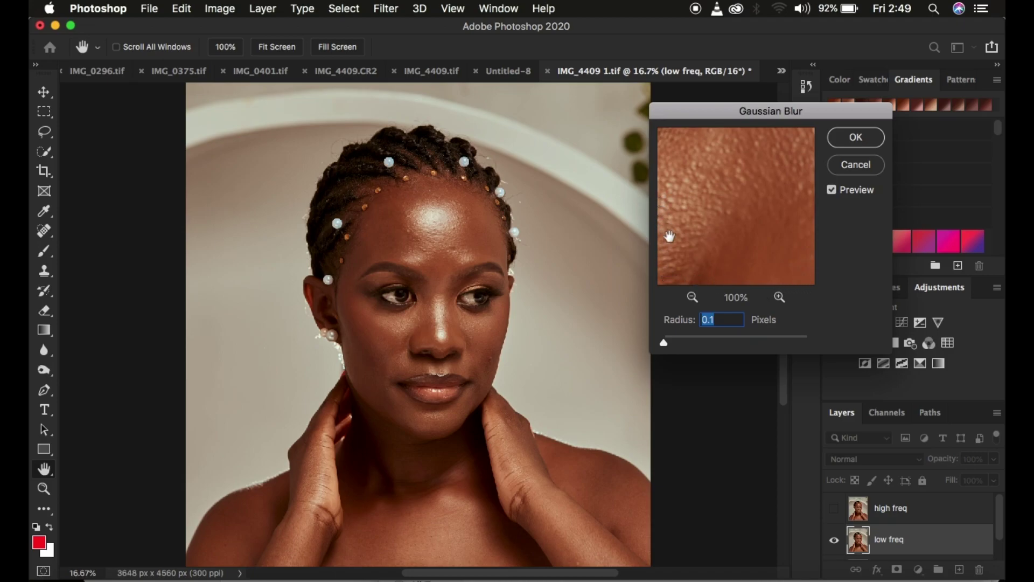
{"action": "left_click_drag", "start_coordinate": [741, 120], "coordinate": [671, 108]}
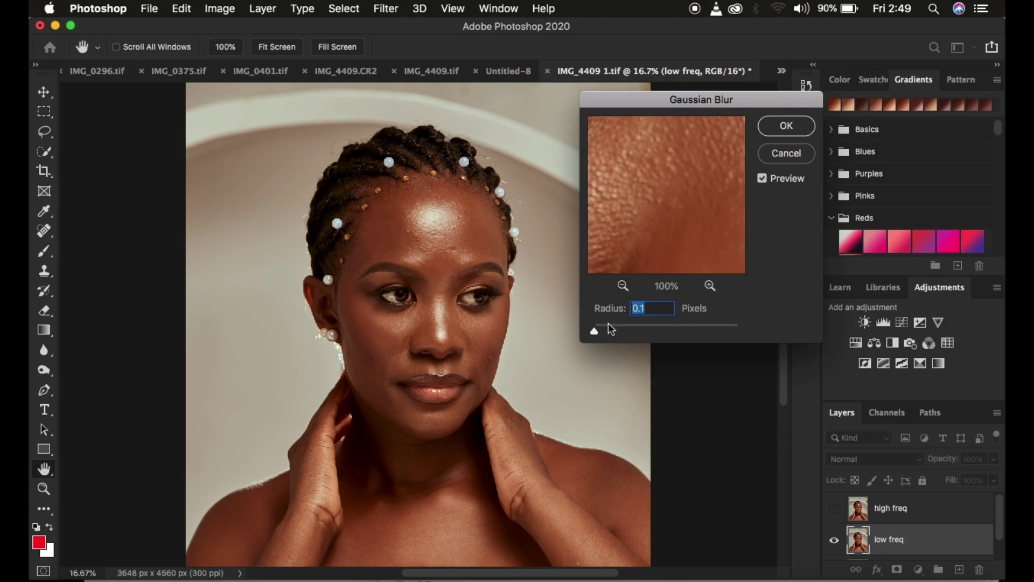
{"action": "left_click", "coordinate": [623, 285]}
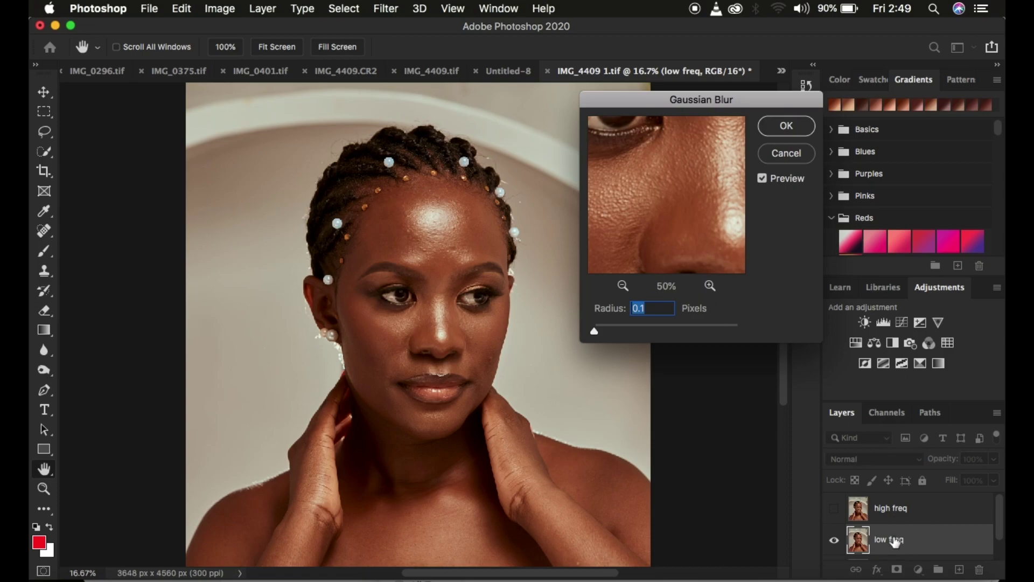
{"action": "left_click", "coordinate": [689, 199]}
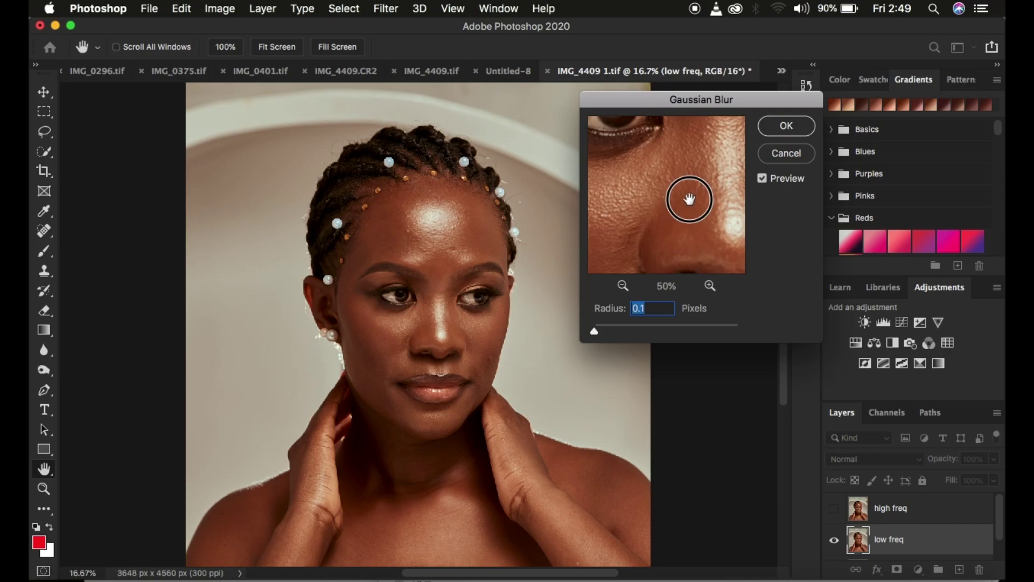
Step: Set the blur preview to 33% and pan it to show the eyes
{"action": "left_click_drag", "start_coordinate": [689, 200], "coordinate": [670, 253]}
{"action": "left_click", "coordinate": [629, 289]}
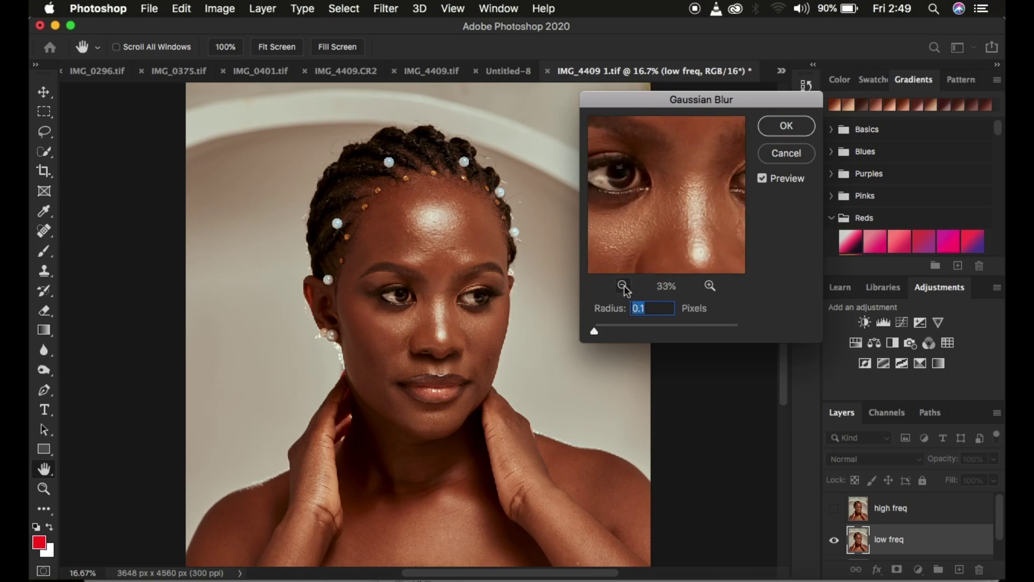
{"action": "left_click", "coordinate": [629, 289]}
{"action": "left_click", "coordinate": [629, 289]}
{"action": "left_click", "coordinate": [629, 289]}
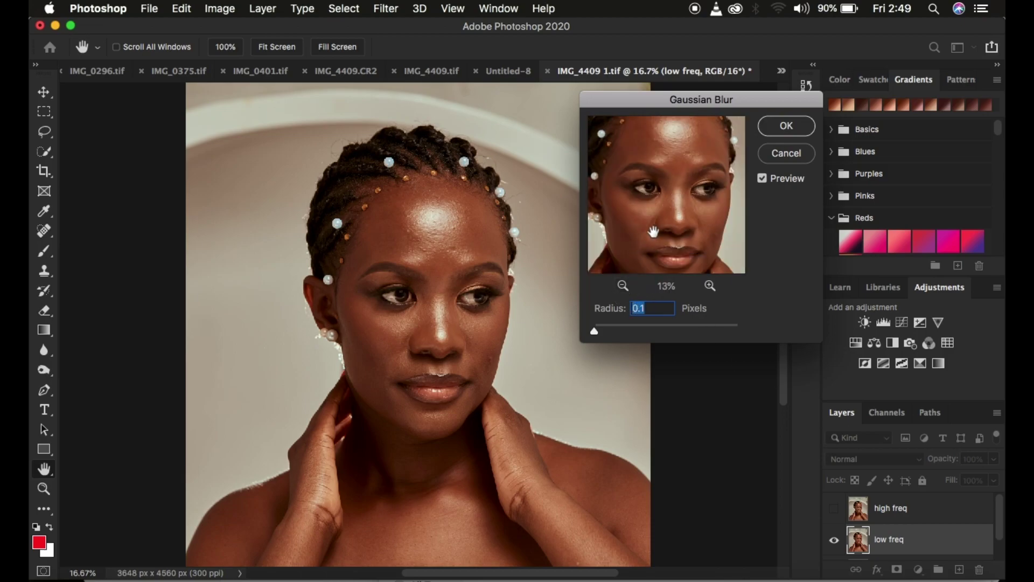
{"action": "left_click", "coordinate": [709, 285]}
{"action": "left_click", "coordinate": [710, 286]}
{"action": "left_click", "coordinate": [710, 285]}
{"action": "left_click_drag", "start_coordinate": [686, 173], "coordinate": [680, 219]}
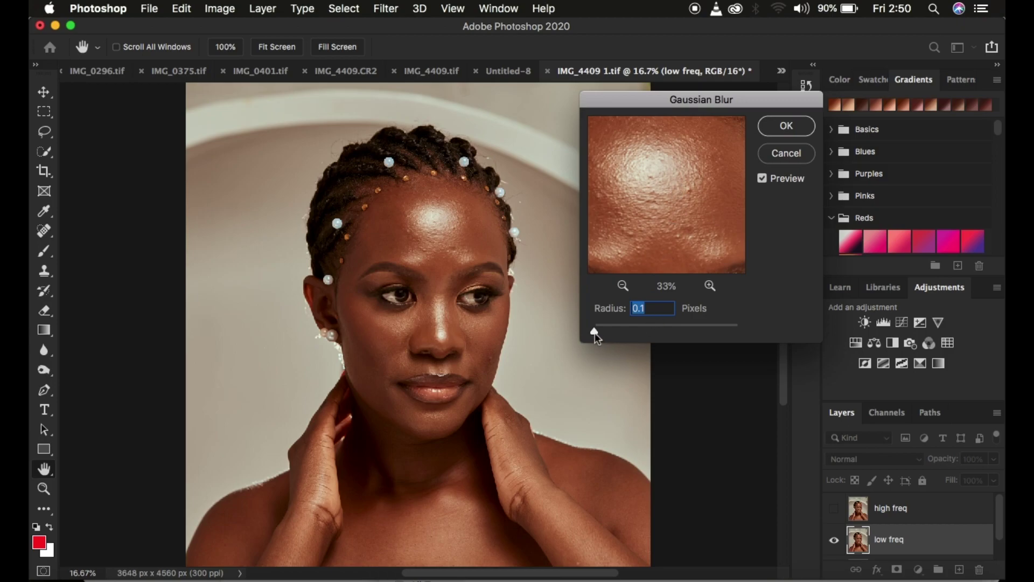
Step: Raise the Gaussian Blur radius to 7 pixels and apply it
{"action": "left_click_drag", "start_coordinate": [594, 332], "coordinate": [601, 333]}
{"action": "left_click_drag", "start_coordinate": [607, 334], "coordinate": [640, 331]}
{"action": "left_click_drag", "start_coordinate": [653, 228], "coordinate": [658, 166]}
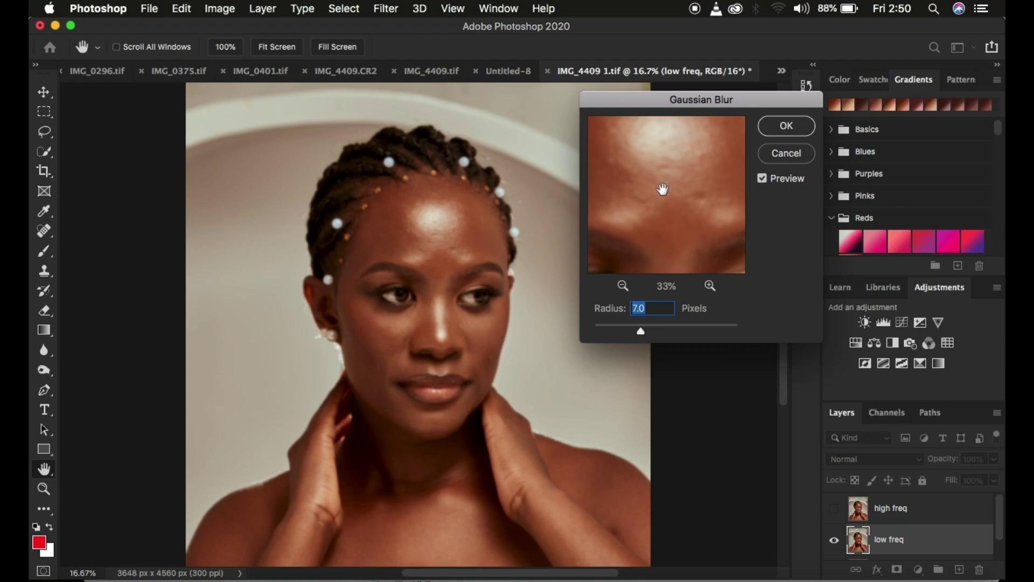
{"action": "left_click", "coordinate": [787, 127]}
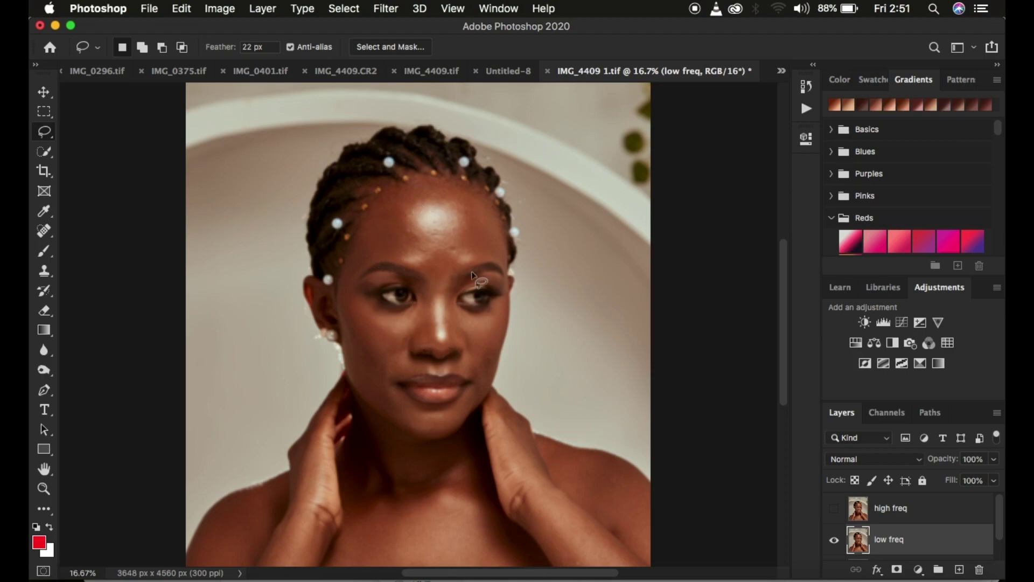
Step: Select the high freq layer and bring up Image > Apply Image
{"action": "left_click", "coordinate": [902, 512]}
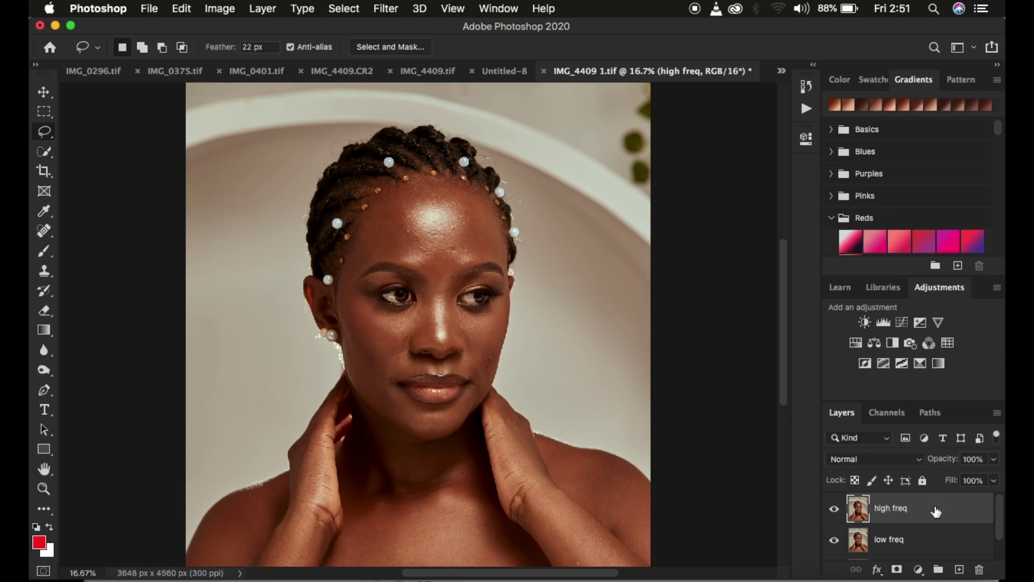
{"action": "left_click", "coordinate": [218, 9]}
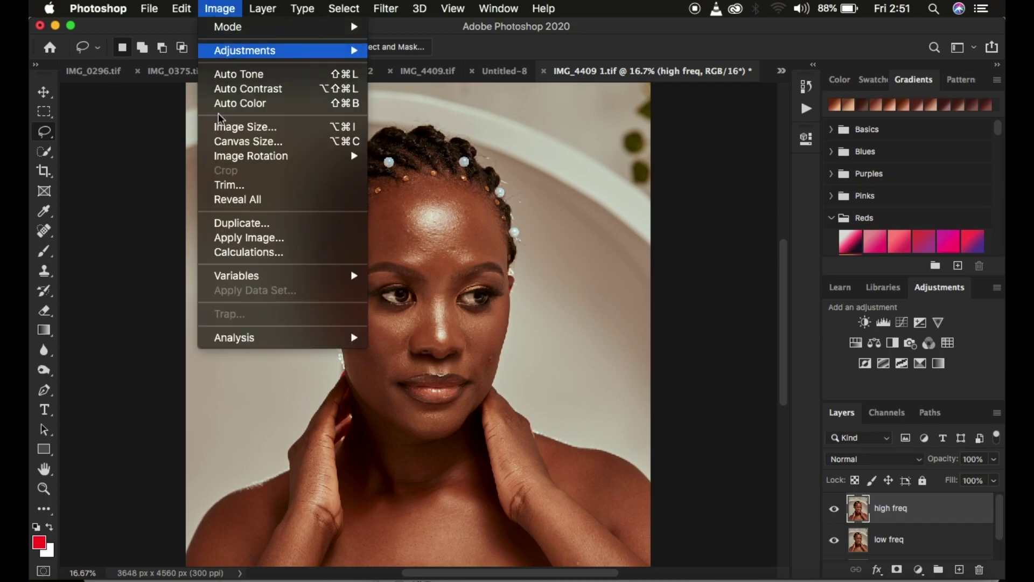
{"action": "left_click", "coordinate": [249, 238]}
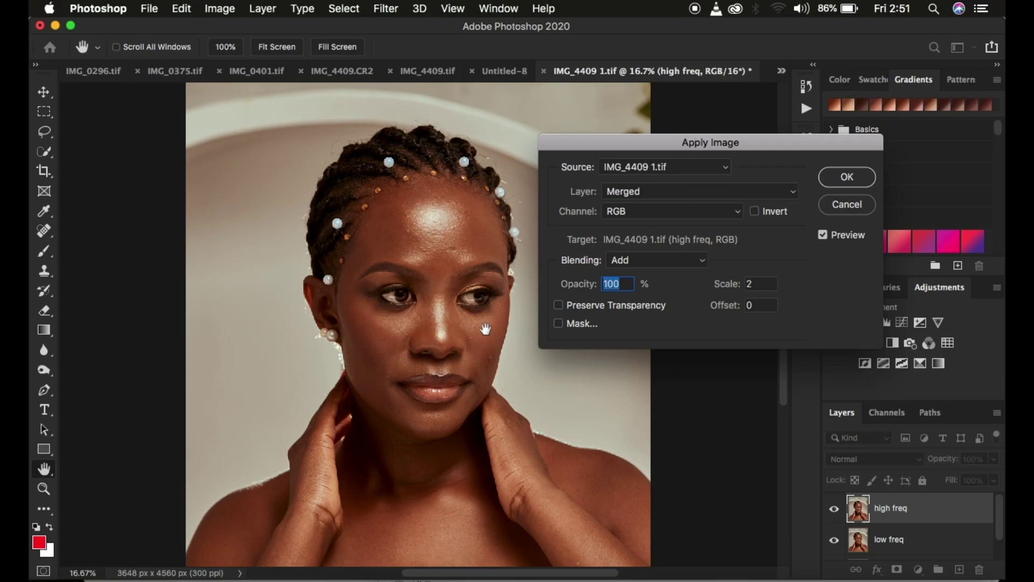
Step: Use low freq, RGB channel, as the source with Subtract blending
{"action": "left_click", "coordinate": [627, 195]}
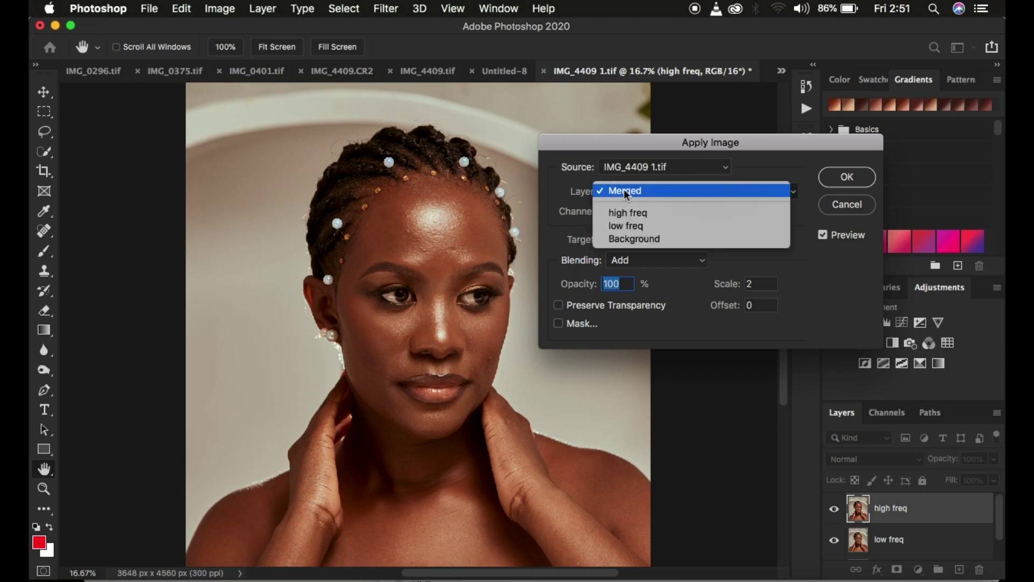
{"action": "left_click", "coordinate": [627, 225]}
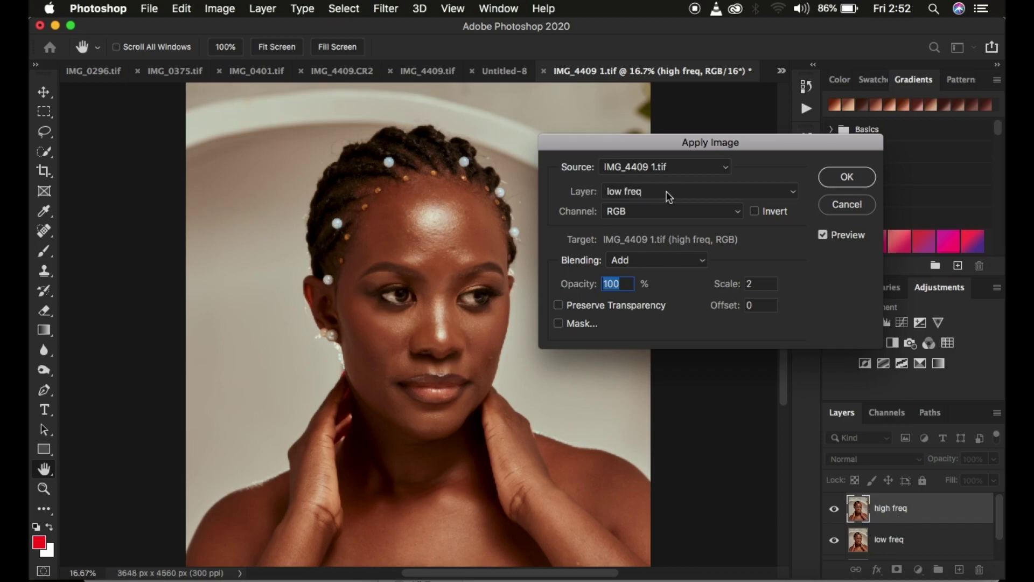
{"action": "left_click", "coordinate": [625, 212]}
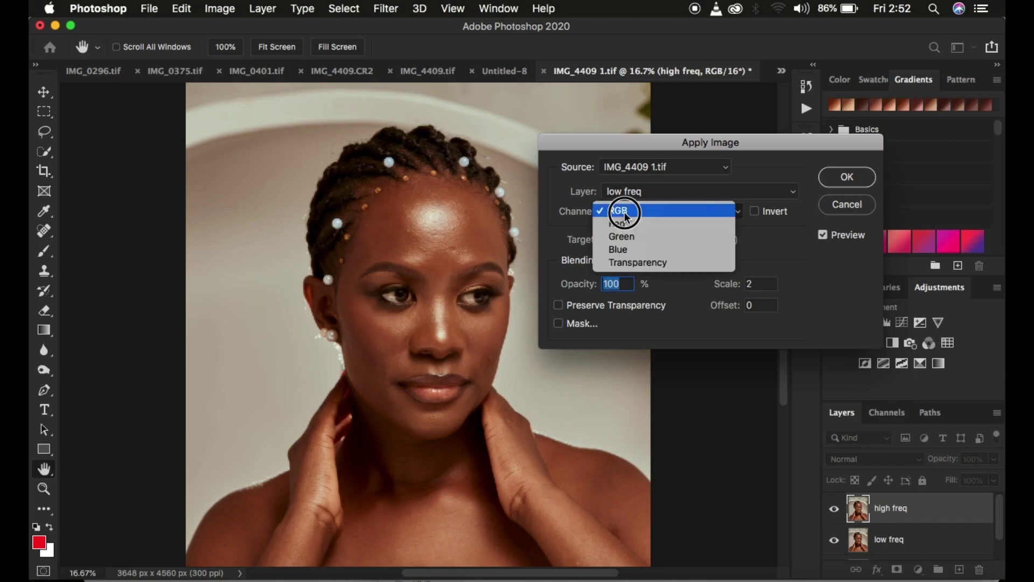
{"action": "left_click", "coordinate": [624, 211]}
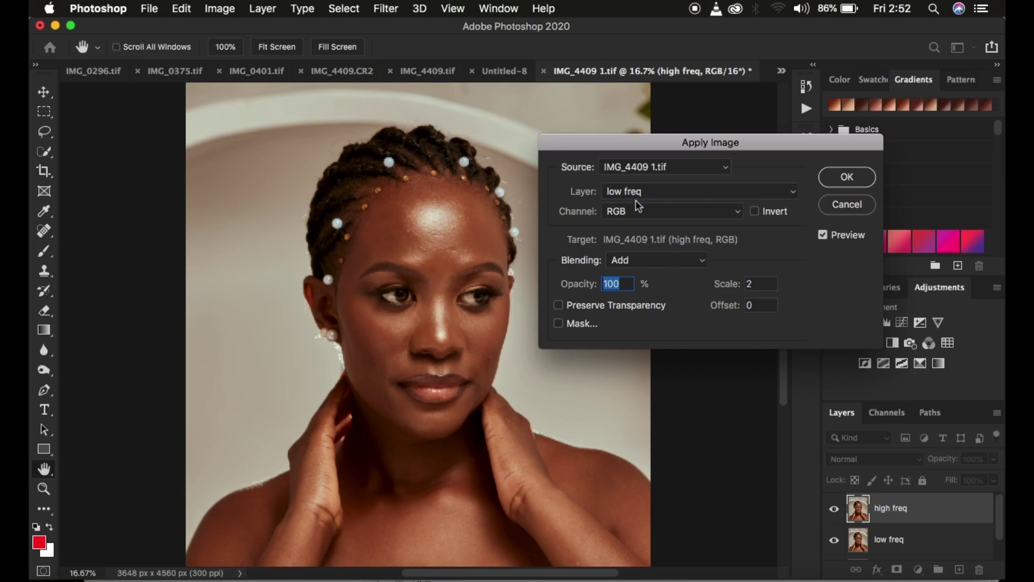
{"action": "left_click", "coordinate": [630, 263]}
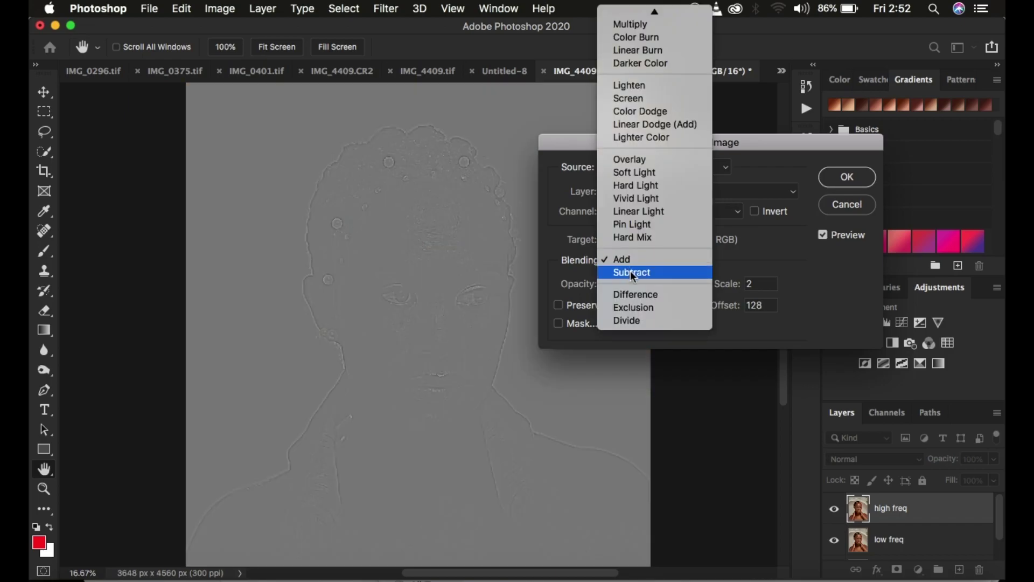
{"action": "left_click", "coordinate": [630, 271]}
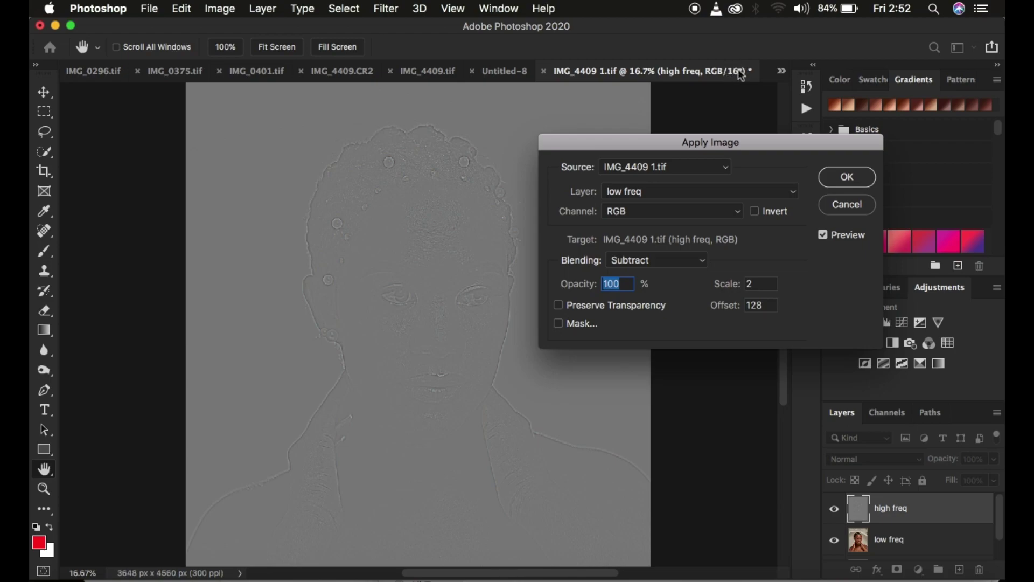
Step: Apply inverted low freq to high freq with Add blending, Scale 2, Offset 0
{"action": "left_click", "coordinate": [630, 193]}
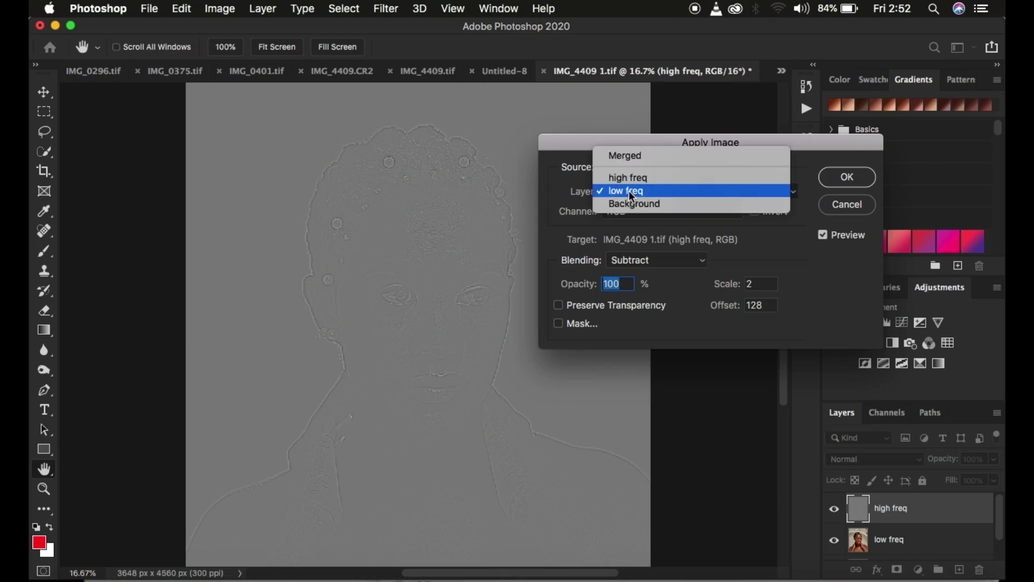
{"action": "left_click", "coordinate": [632, 213]}
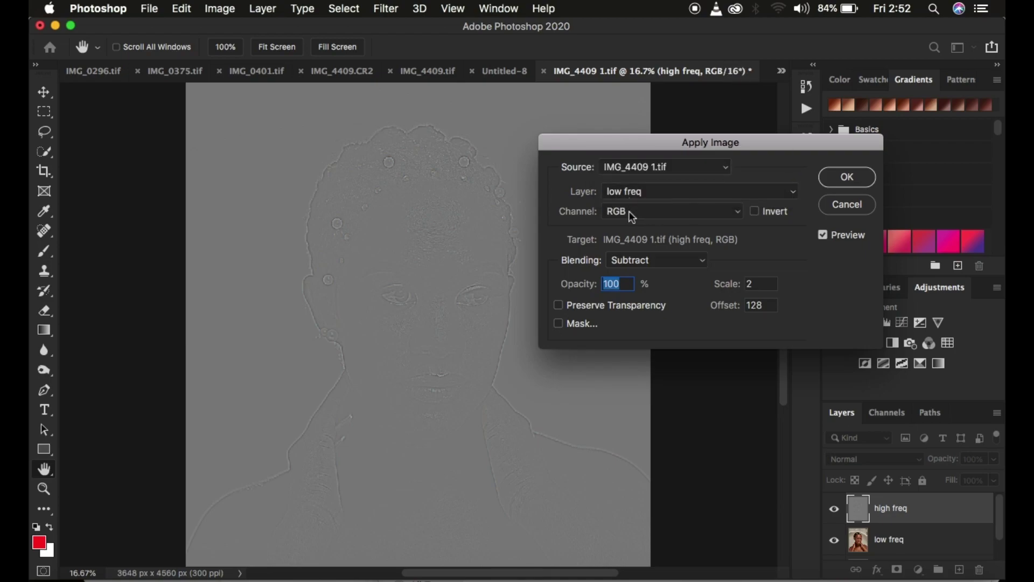
{"action": "left_click", "coordinate": [637, 260]}
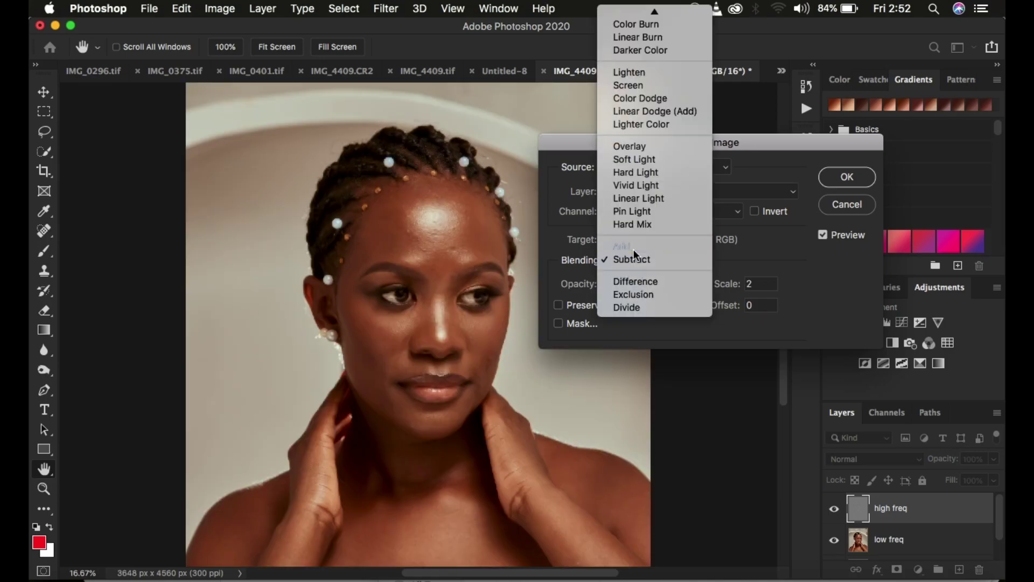
{"action": "left_click", "coordinate": [635, 253]}
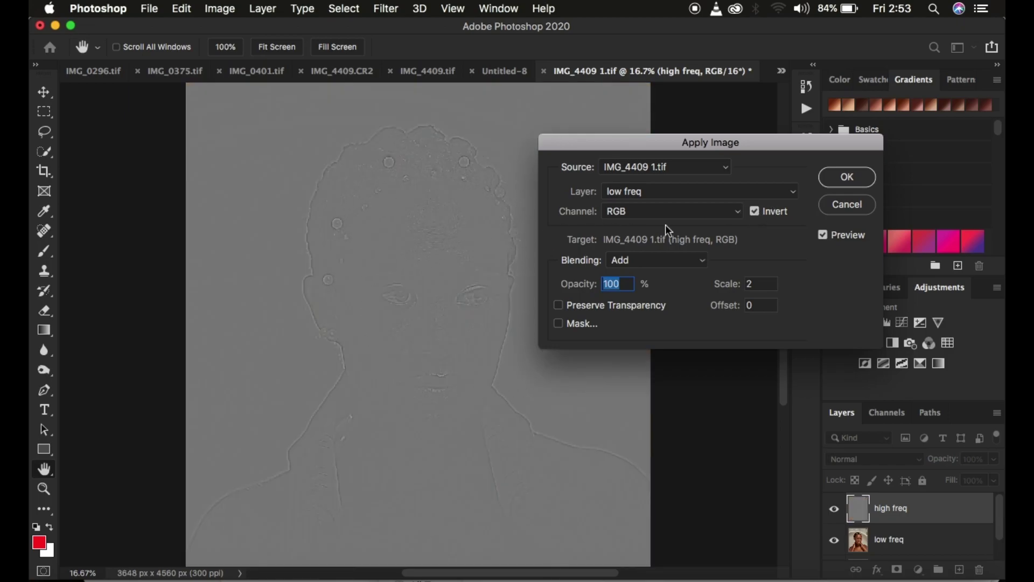
{"action": "left_click", "coordinate": [833, 182]}
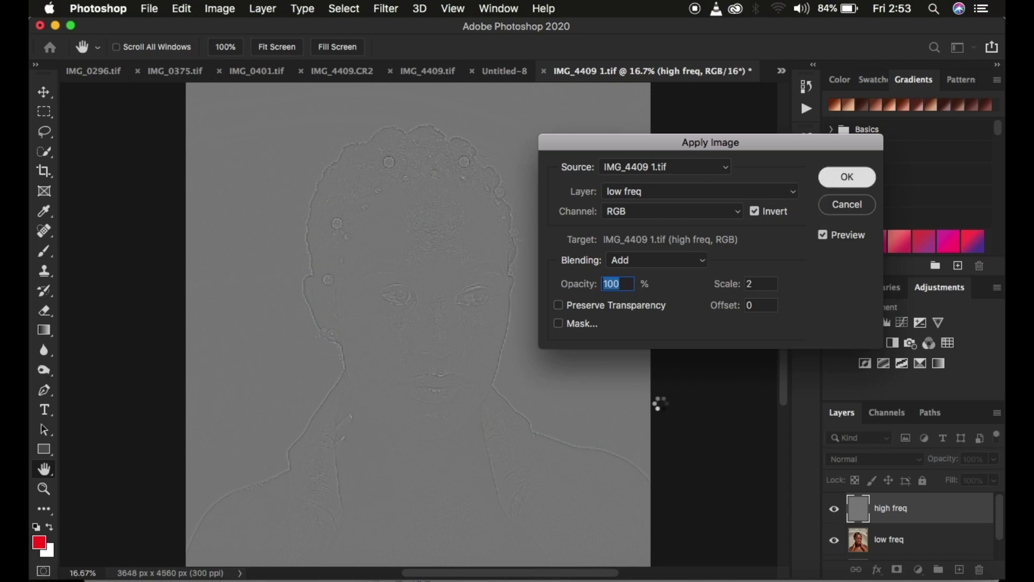
{"action": "key", "text": "Return"}
{"action": "key", "text": "l"}
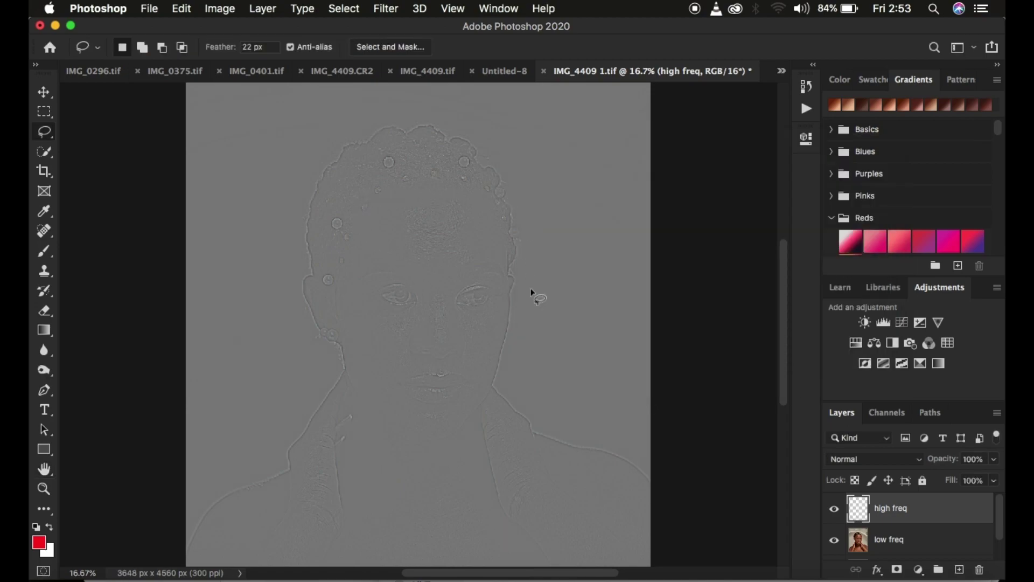
Step: Change high freq's blend mode to Linear Light, then also select low freq
{"action": "left_click", "coordinate": [867, 466]}
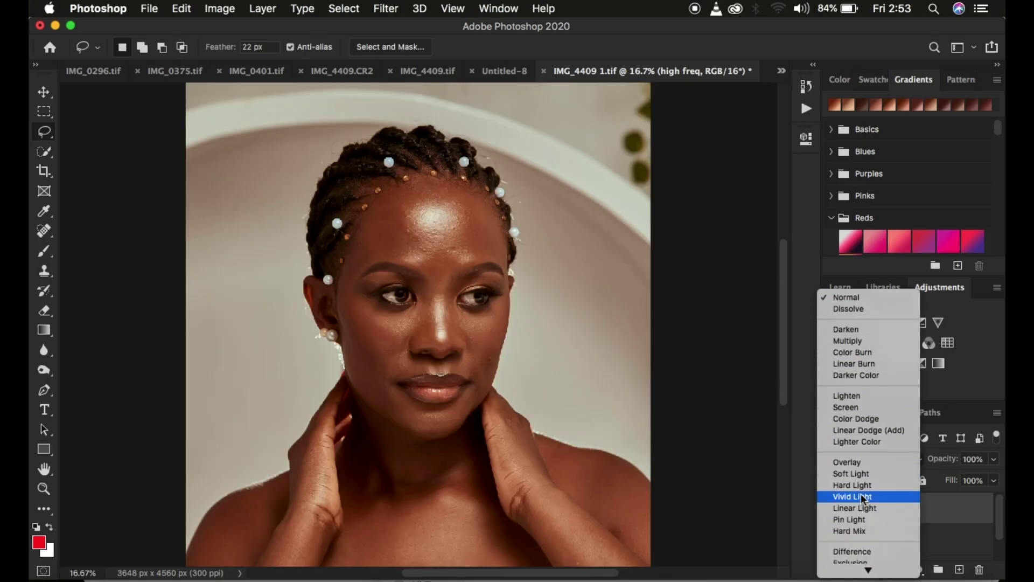
{"action": "left_click", "coordinate": [856, 506]}
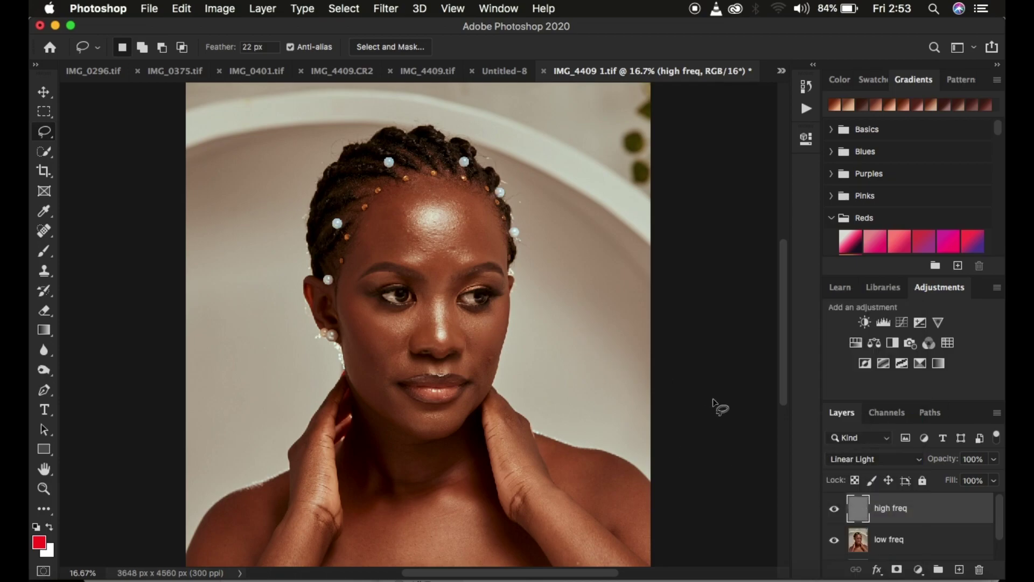
{"action": "left_click", "coordinate": [932, 539], "text": "shift"}
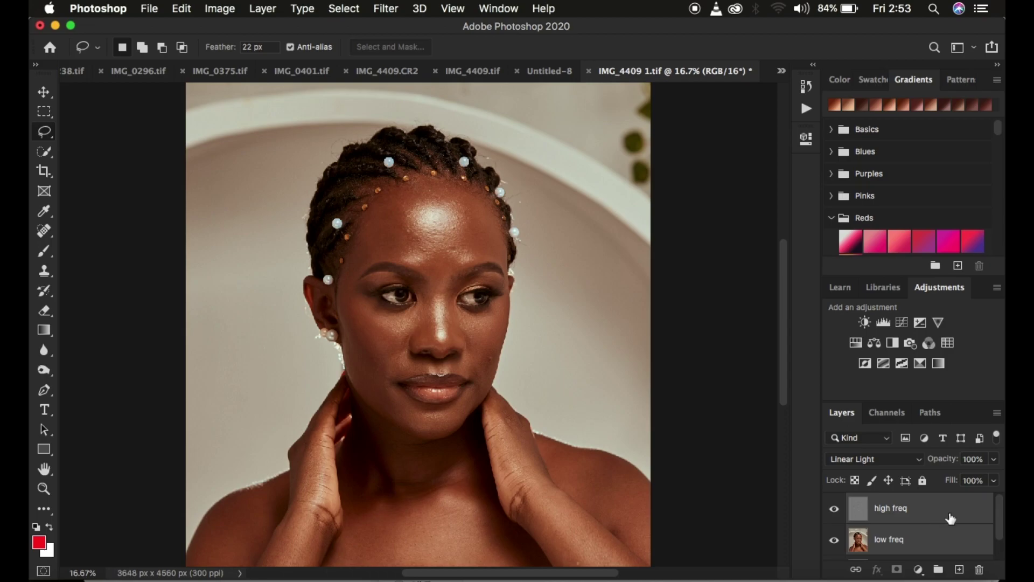
Step: Group high freq and low freq into Group 1, hide Background, and expand the group
{"action": "left_click_drag", "start_coordinate": [950, 516], "coordinate": [938, 569]}
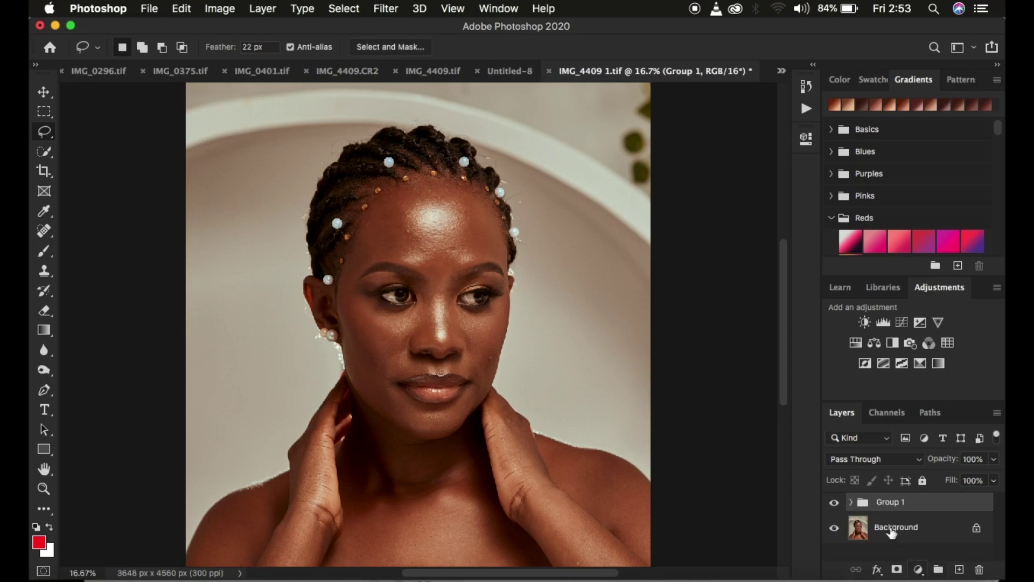
{"action": "left_click", "coordinate": [834, 528]}
{"action": "left_click", "coordinate": [851, 502]}
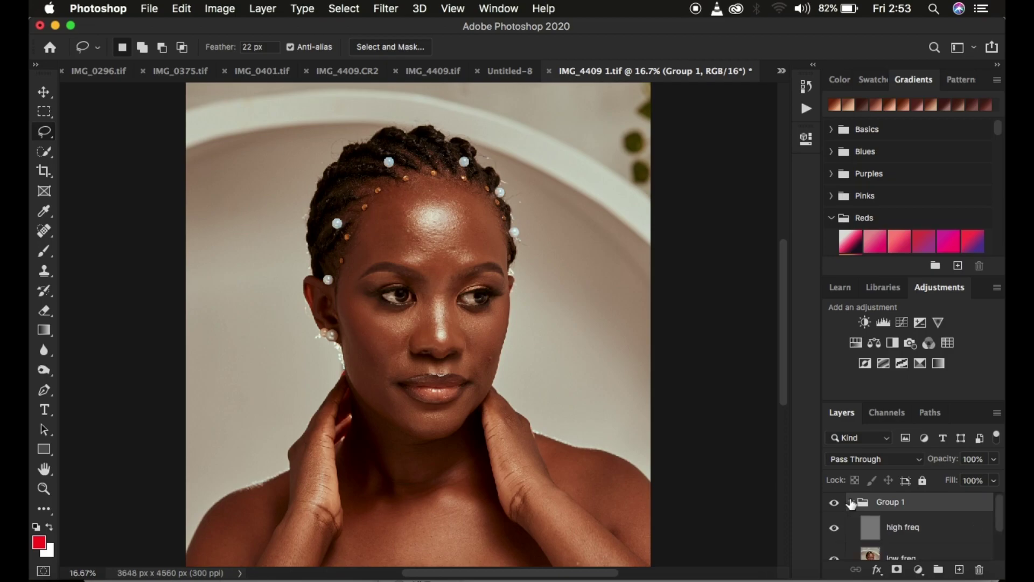
{"action": "scroll", "coordinate": [926, 528], "scroll_direction": "down", "scroll_amount": 1}
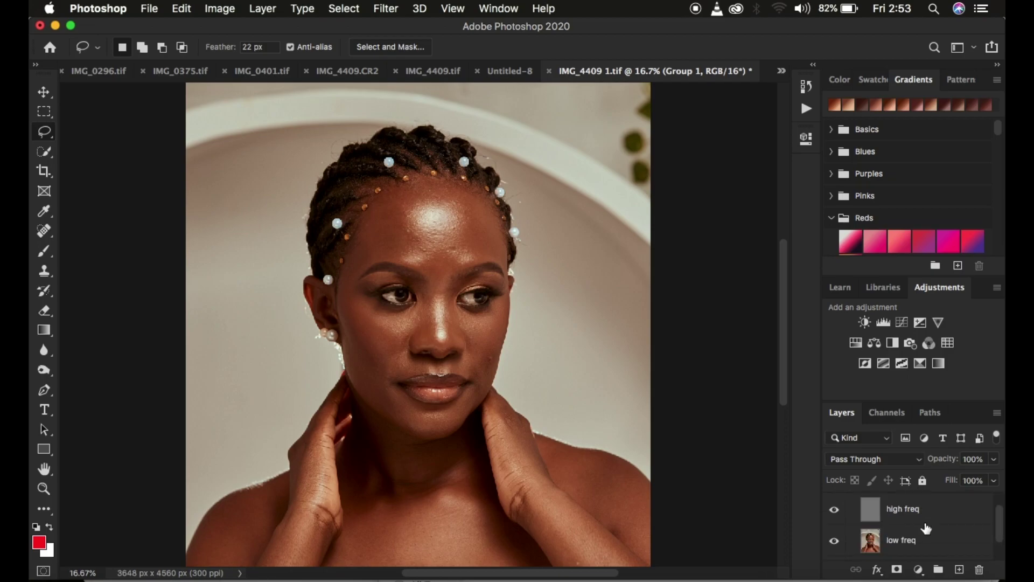
{"action": "scroll", "coordinate": [926, 527], "scroll_direction": "up", "scroll_amount": 1}
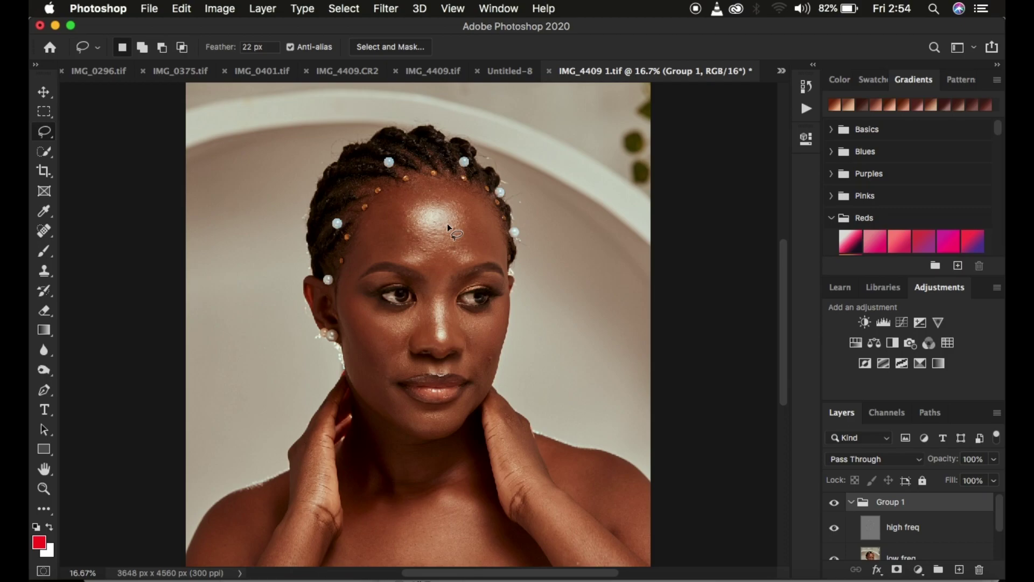
Step: Switch to the Mixer Brush Tool from the brush tool flyout
{"action": "left_click", "coordinate": [44, 251]}
{"action": "right_click", "coordinate": [44, 253]}
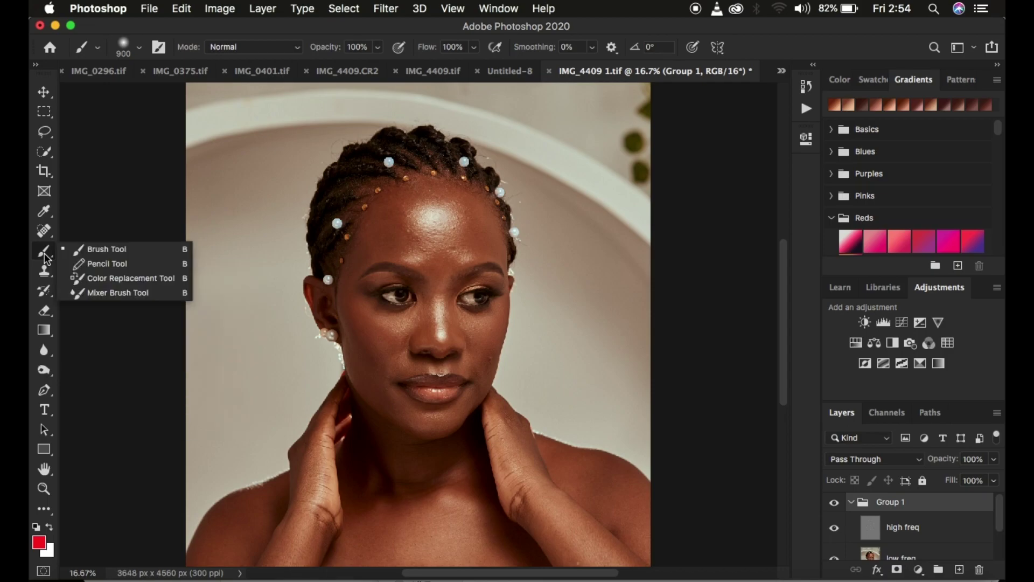
{"action": "left_click", "coordinate": [118, 293]}
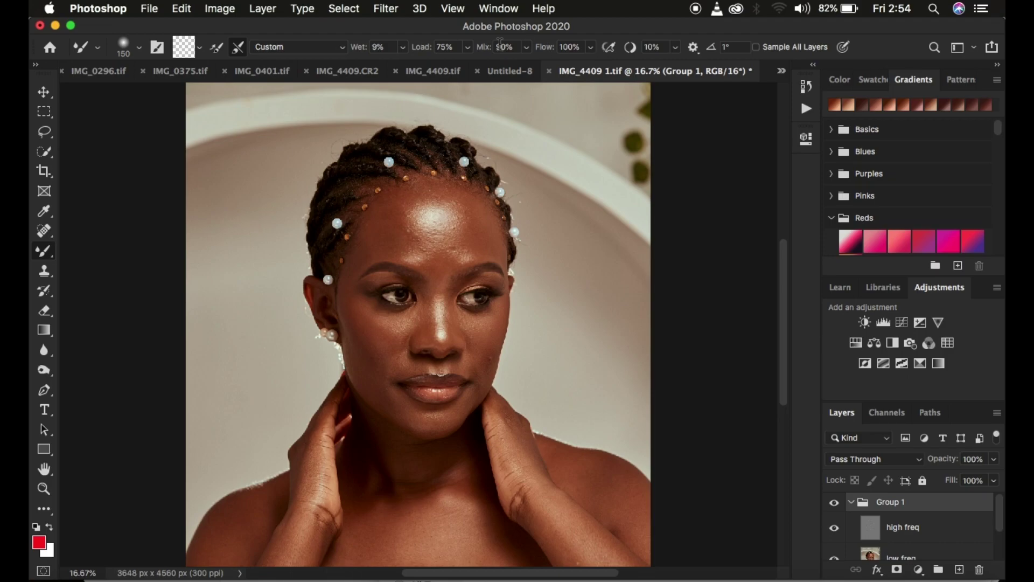
Step: Give the Mixer Brush 0% hardness, clean it, and enable cleaning after each stroke
{"action": "left_click", "coordinate": [138, 48]}
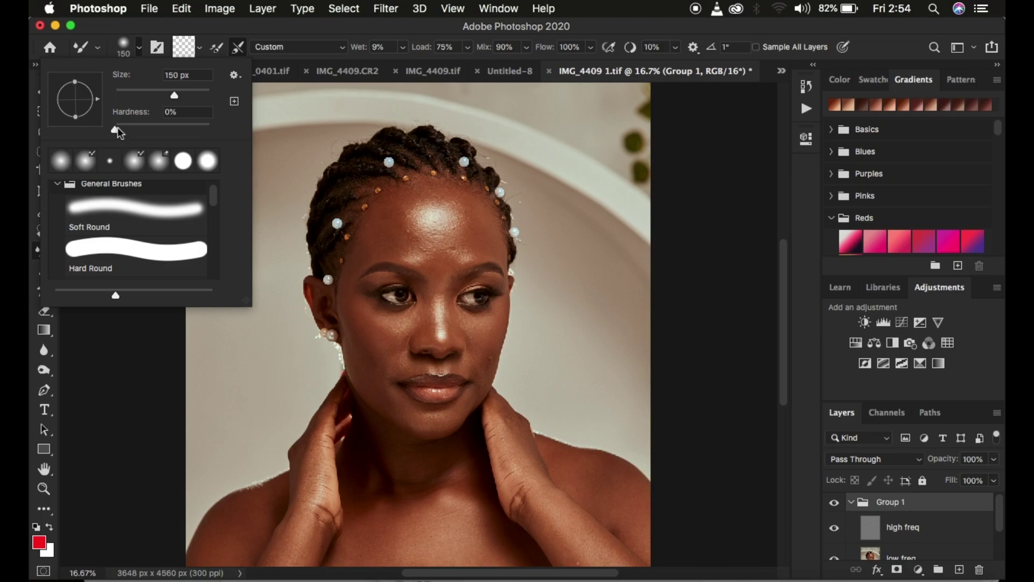
{"action": "left_click", "coordinate": [138, 48]}
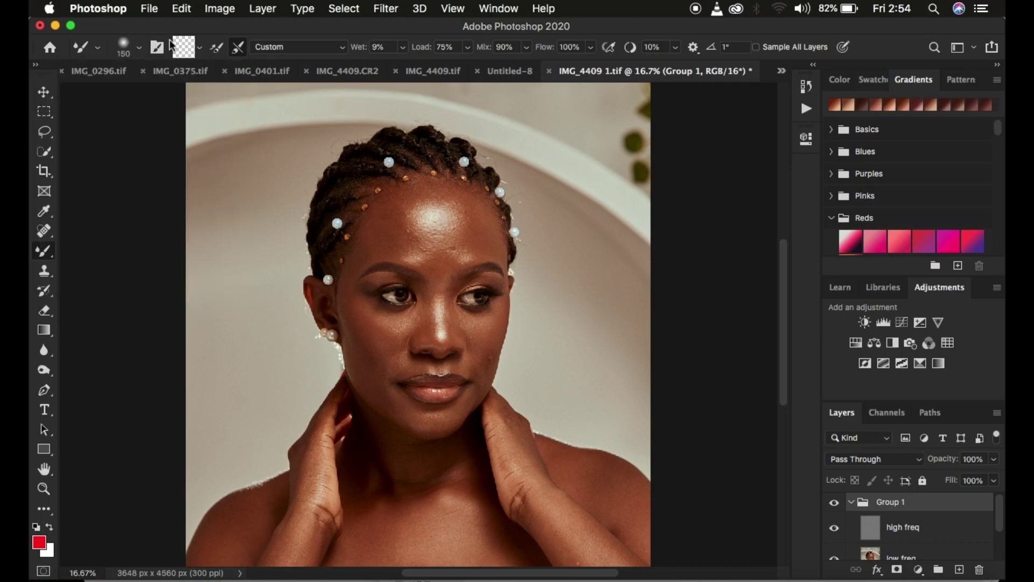
{"action": "left_click", "coordinate": [199, 47]}
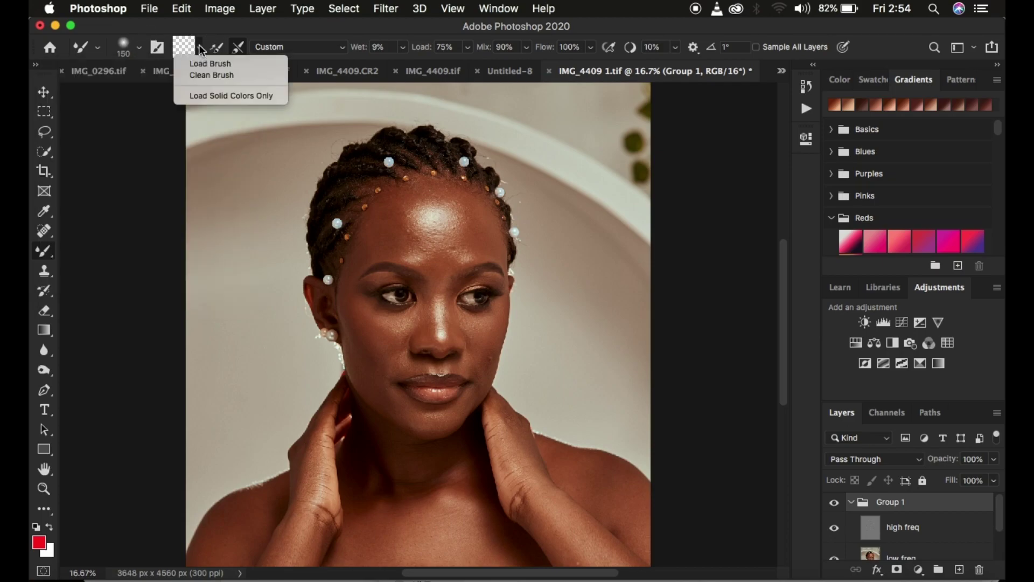
{"action": "left_click", "coordinate": [207, 76]}
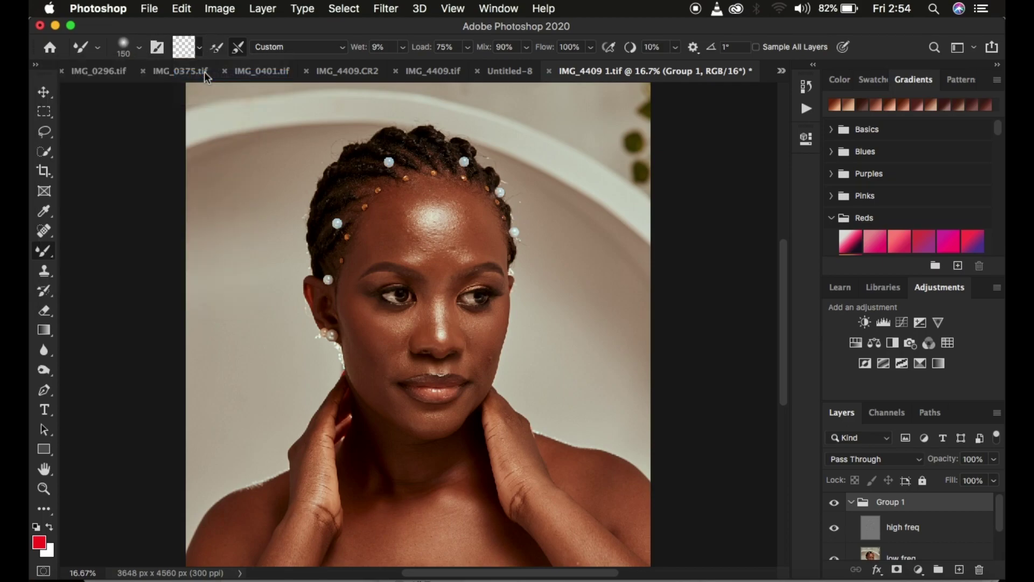
{"action": "left_click", "coordinate": [237, 44]}
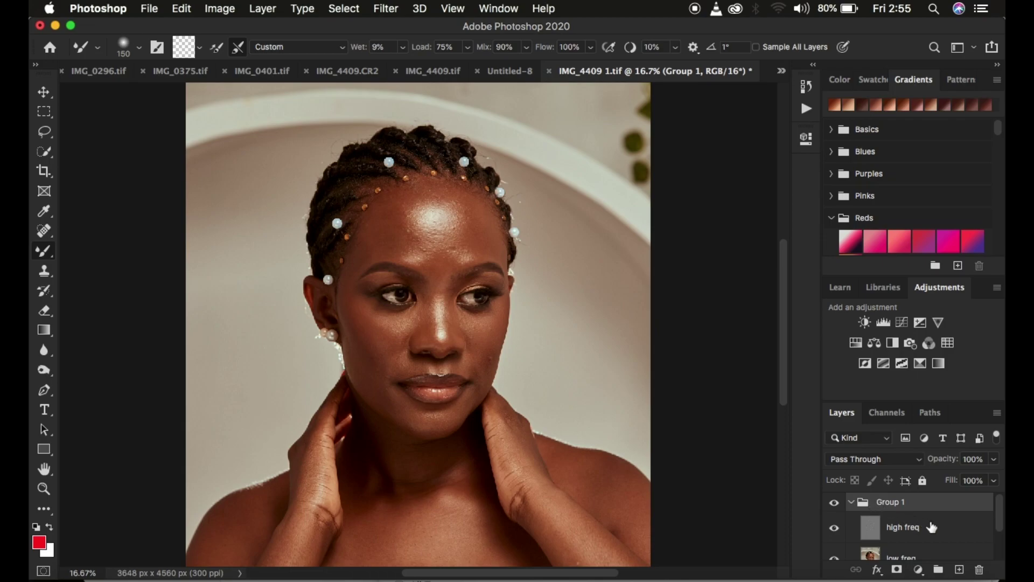
Step: On low freq, smooth the forehead with a 300 px Mixer Brush, undo once, hide high freq
{"action": "scroll", "coordinate": [931, 527], "scroll_direction": "down", "scroll_amount": 1}
{"action": "left_click", "coordinate": [904, 548]}
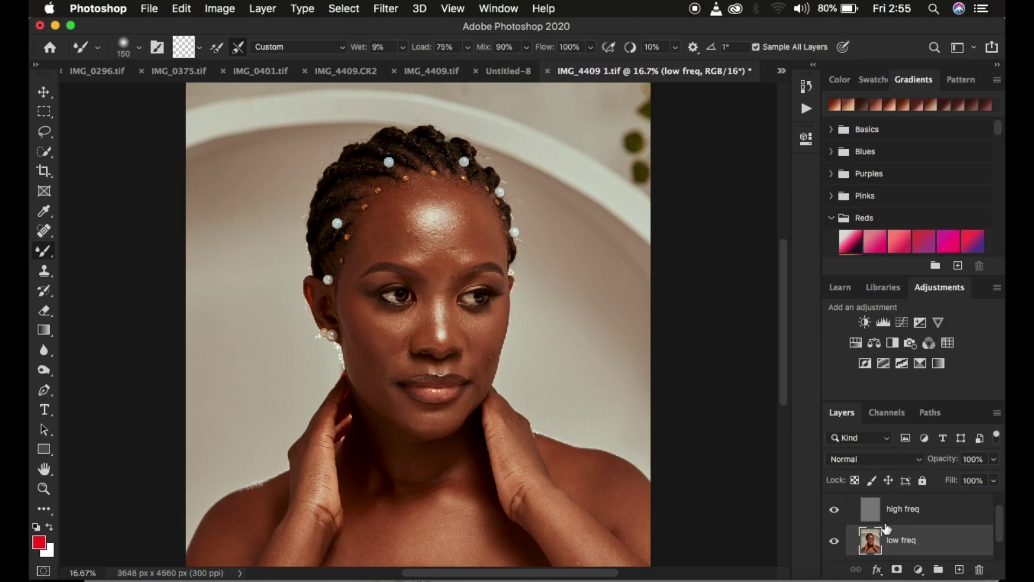
{"action": "key", "text": "bracketright"}
{"action": "key", "text": "bracketright"}
{"action": "key", "text": "bracketright"}
{"action": "key", "text": "bracketright"}
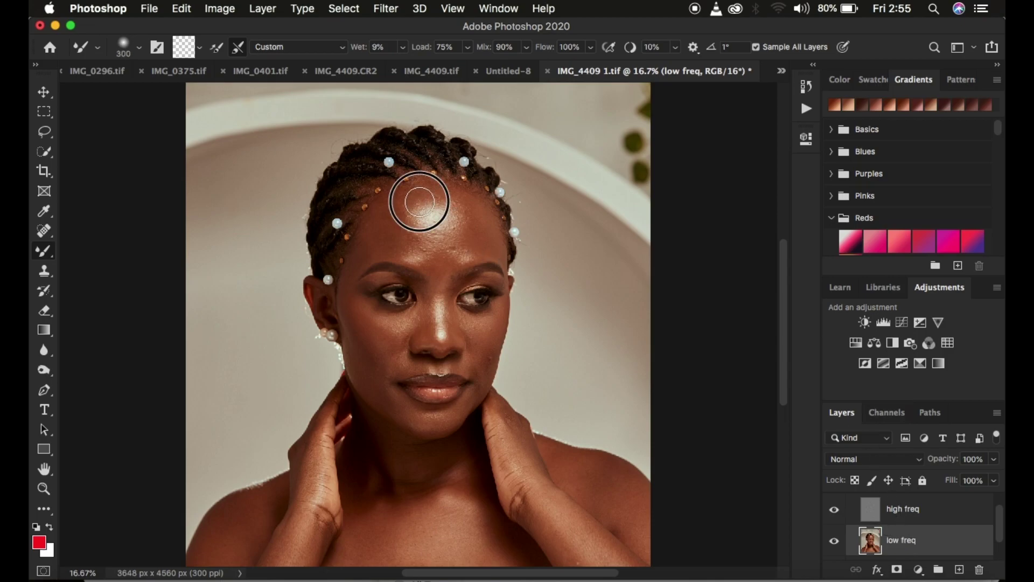
{"action": "mouse_move", "coordinate": [424, 227]}
{"action": "left_mouse_down"}
{"action": "mouse_move", "coordinate": [439, 215]}
{"action": "mouse_move", "coordinate": [432, 231]}
{"action": "mouse_move", "coordinate": [421, 215]}
{"action": "mouse_move", "coordinate": [446, 220]}
{"action": "mouse_move", "coordinate": [411, 224]}
{"action": "mouse_move", "coordinate": [425, 210]}
{"action": "left_mouse_up"}
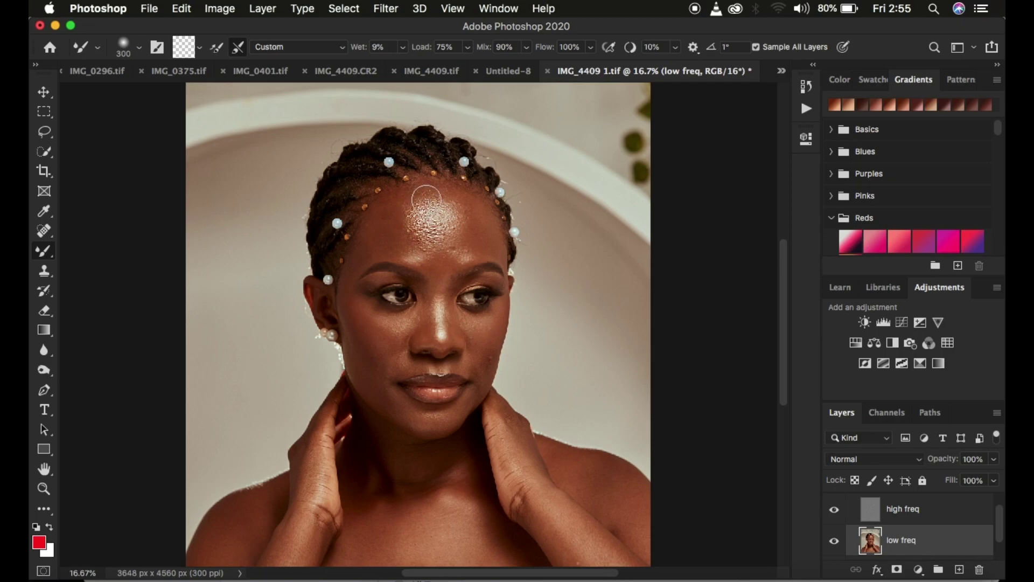
{"action": "left_click_drag", "start_coordinate": [420, 202], "coordinate": [435, 212]}
{"action": "key", "text": "super+shift+z"}
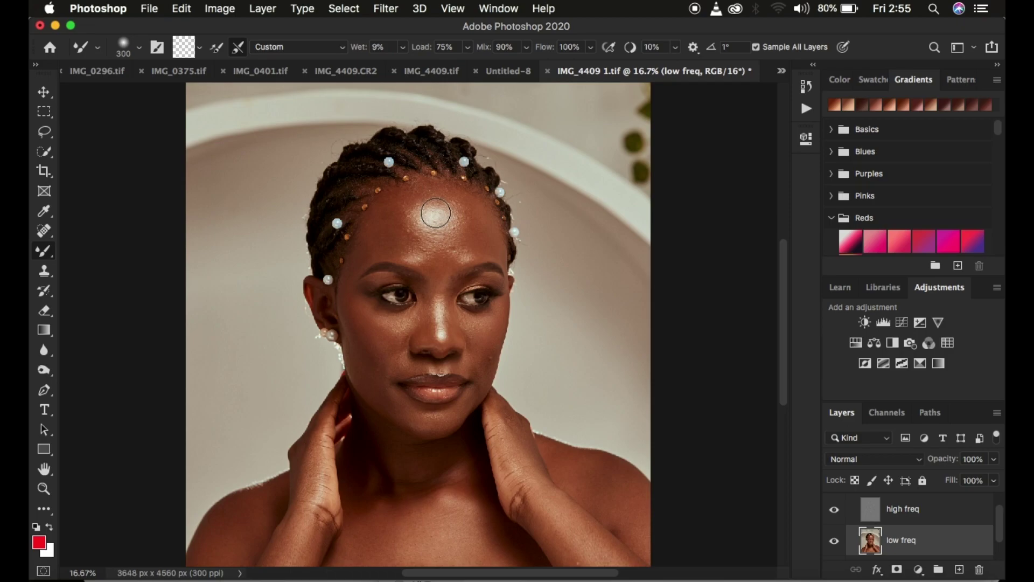
{"action": "left_click", "coordinate": [834, 513]}
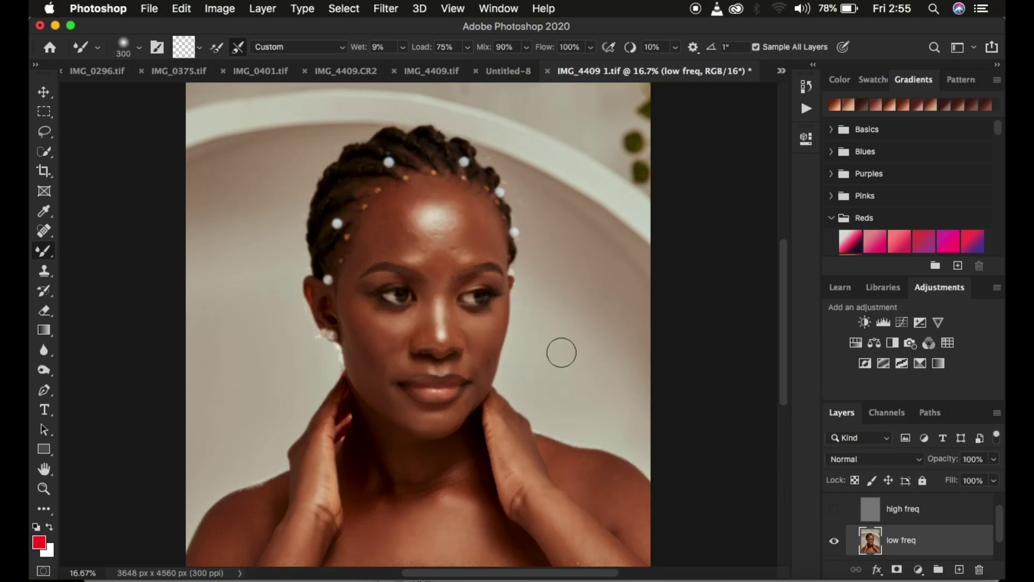
Step: Set the Mixer Brush to 200 px and blend skin tones across the forehead
{"action": "key", "text": "bracketleft"}
{"action": "key", "text": "bracketleft"}
{"action": "key", "text": "bracketright"}
{"action": "key", "text": "bracketright"}
{"action": "key", "text": "bracketleft"}
{"action": "mouse_move", "coordinate": [395, 215]}
{"action": "left_mouse_down"}
{"action": "mouse_move", "coordinate": [396, 242]}
{"action": "mouse_move", "coordinate": [411, 190]}
{"action": "mouse_move", "coordinate": [364, 253]}
{"action": "mouse_move", "coordinate": [391, 242]}
{"action": "mouse_move", "coordinate": [414, 255]}
{"action": "mouse_move", "coordinate": [354, 254]}
{"action": "left_mouse_up"}
Step: Smooth the right forehead toward the brow and blend the upper forehead skin
{"action": "left_click", "coordinate": [476, 230]}
{"action": "mouse_move", "coordinate": [476, 230]}
{"action": "left_mouse_down"}
{"action": "mouse_move", "coordinate": [455, 198]}
{"action": "mouse_move", "coordinate": [466, 258]}
{"action": "mouse_move", "coordinate": [471, 212]}
{"action": "mouse_move", "coordinate": [478, 231]}
{"action": "mouse_move", "coordinate": [466, 261]}
{"action": "mouse_move", "coordinate": [483, 224]}
{"action": "mouse_move", "coordinate": [473, 209]}
{"action": "mouse_move", "coordinate": [450, 221]}
{"action": "mouse_move", "coordinate": [405, 209]}
{"action": "mouse_move", "coordinate": [412, 253]}
{"action": "mouse_move", "coordinate": [465, 251]}
{"action": "mouse_move", "coordinate": [461, 258]}
{"action": "mouse_move", "coordinate": [399, 242]}
{"action": "mouse_move", "coordinate": [427, 261]}
{"action": "mouse_move", "coordinate": [464, 237]}
{"action": "mouse_move", "coordinate": [458, 256]}
{"action": "mouse_move", "coordinate": [420, 215]}
{"action": "mouse_move", "coordinate": [423, 189]}
{"action": "mouse_move", "coordinate": [459, 247]}
{"action": "mouse_move", "coordinate": [425, 237]}
{"action": "left_mouse_up"}
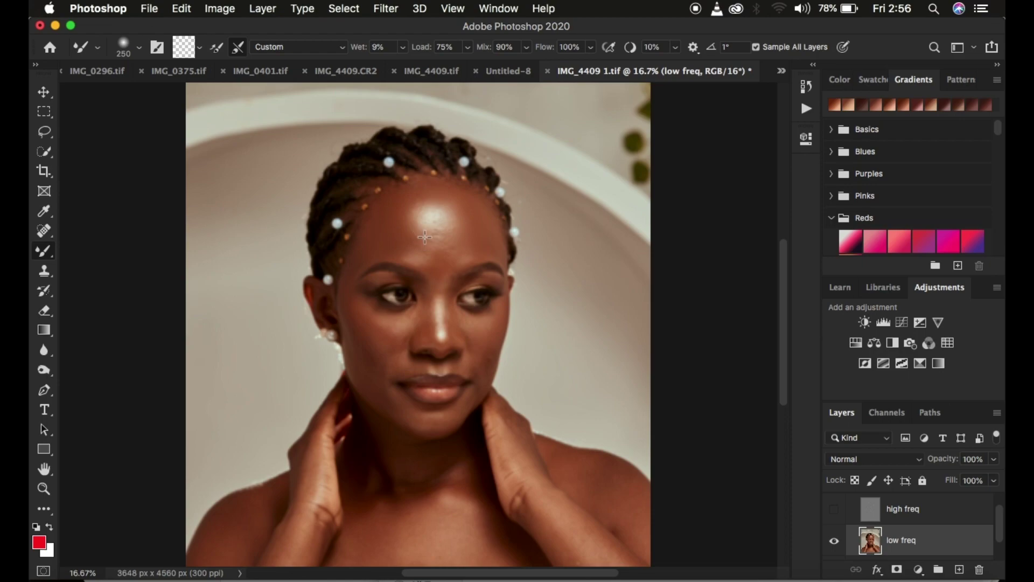
{"action": "mouse_move", "coordinate": [416, 188]}
{"action": "left_mouse_down"}
{"action": "mouse_move", "coordinate": [411, 201]}
{"action": "mouse_move", "coordinate": [444, 195]}
{"action": "mouse_move", "coordinate": [470, 230]}
{"action": "mouse_move", "coordinate": [466, 249]}
{"action": "mouse_move", "coordinate": [431, 258]}
{"action": "mouse_move", "coordinate": [406, 201]}
{"action": "mouse_move", "coordinate": [408, 228]}
{"action": "mouse_move", "coordinate": [452, 206]}
{"action": "mouse_move", "coordinate": [443, 199]}
{"action": "mouse_move", "coordinate": [459, 216]}
{"action": "mouse_move", "coordinate": [457, 226]}
{"action": "mouse_move", "coordinate": [431, 212]}
{"action": "mouse_move", "coordinate": [411, 221]}
{"action": "mouse_move", "coordinate": [417, 242]}
{"action": "mouse_move", "coordinate": [431, 243]}
{"action": "mouse_move", "coordinate": [425, 225]}
{"action": "mouse_move", "coordinate": [454, 221]}
{"action": "left_mouse_up"}
{"action": "mouse_move", "coordinate": [444, 244]}
{"action": "left_mouse_down"}
{"action": "mouse_move", "coordinate": [432, 233]}
{"action": "mouse_move", "coordinate": [460, 228]}
{"action": "left_mouse_up"}
Step: Blend the cheek and forehead tones with 200 then 150 px brushes, and show the high freq layer again
{"action": "left_click_drag", "start_coordinate": [437, 260], "coordinate": [446, 261]}
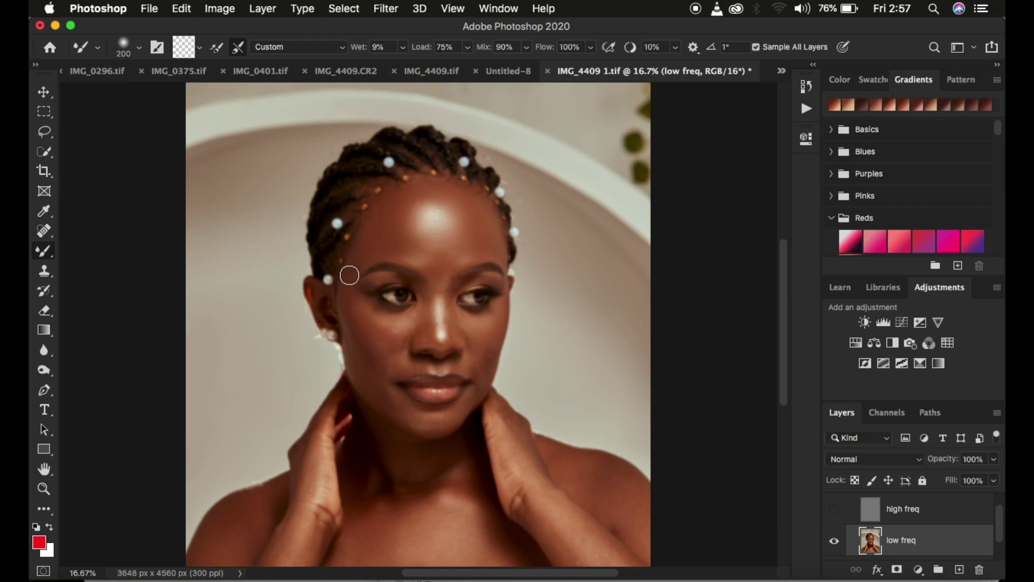
{"action": "mouse_move", "coordinate": [341, 300]}
{"action": "left_mouse_down"}
{"action": "mouse_move", "coordinate": [363, 334]}
{"action": "mouse_move", "coordinate": [343, 280]}
{"action": "mouse_move", "coordinate": [361, 324]}
{"action": "mouse_move", "coordinate": [347, 273]}
{"action": "mouse_move", "coordinate": [368, 250]}
{"action": "mouse_move", "coordinate": [357, 257]}
{"action": "mouse_move", "coordinate": [356, 318]}
{"action": "mouse_move", "coordinate": [377, 341]}
{"action": "mouse_move", "coordinate": [345, 282]}
{"action": "mouse_move", "coordinate": [369, 333]}
{"action": "mouse_move", "coordinate": [351, 303]}
{"action": "mouse_move", "coordinate": [381, 342]}
{"action": "mouse_move", "coordinate": [395, 334]}
{"action": "mouse_move", "coordinate": [367, 310]}
{"action": "mouse_move", "coordinate": [397, 330]}
{"action": "mouse_move", "coordinate": [376, 316]}
{"action": "mouse_move", "coordinate": [392, 338]}
{"action": "mouse_move", "coordinate": [365, 306]}
{"action": "mouse_move", "coordinate": [380, 331]}
{"action": "mouse_move", "coordinate": [365, 310]}
{"action": "mouse_move", "coordinate": [358, 328]}
{"action": "mouse_move", "coordinate": [351, 255]}
{"action": "mouse_move", "coordinate": [348, 275]}
{"action": "mouse_move", "coordinate": [384, 326]}
{"action": "mouse_move", "coordinate": [360, 338]}
{"action": "mouse_move", "coordinate": [350, 280]}
{"action": "mouse_move", "coordinate": [438, 268]}
{"action": "mouse_move", "coordinate": [423, 267]}
{"action": "mouse_move", "coordinate": [427, 306]}
{"action": "left_mouse_up"}
{"action": "key", "text": "bracketleft"}
{"action": "key", "text": "bracketleft"}
{"action": "left_click_drag", "start_coordinate": [436, 276], "coordinate": [460, 259]}
{"action": "left_click", "coordinate": [835, 509]}
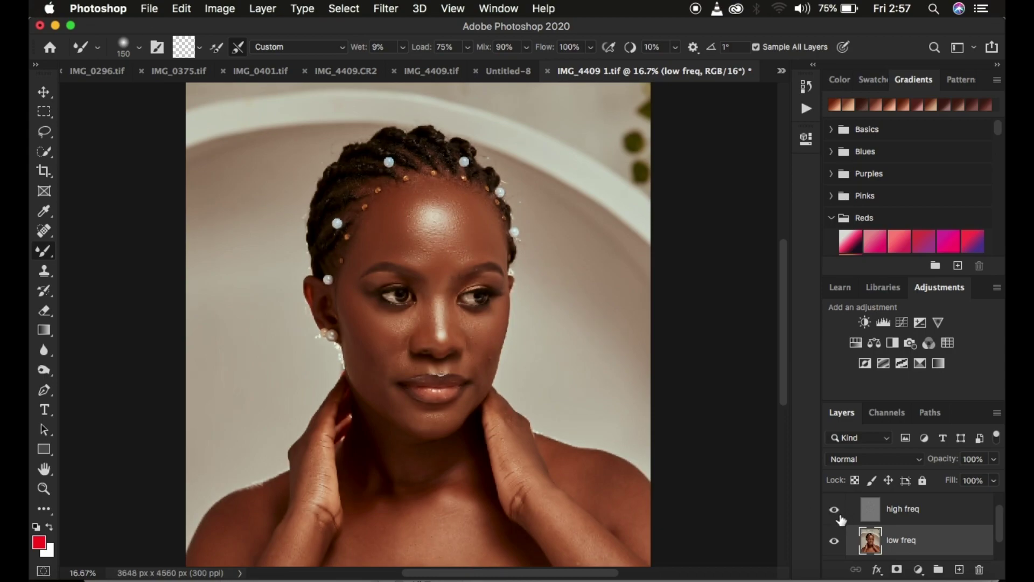
Step: Group the frequency layers into Group 1 and toggle it to compare before and after
{"action": "key", "text": "super+g"}
{"action": "left_click", "coordinate": [834, 503]}
{"action": "left_click", "coordinate": [838, 508]}
{"action": "left_click", "coordinate": [838, 507]}
{"action": "left_click", "coordinate": [838, 507]}
{"action": "left_click", "coordinate": [838, 507]}
{"action": "left_click", "coordinate": [837, 507]}
Step: Zoom in closely on the facial skin, then zoom back out to see the portrait
{"action": "key", "text": "super+equal"}
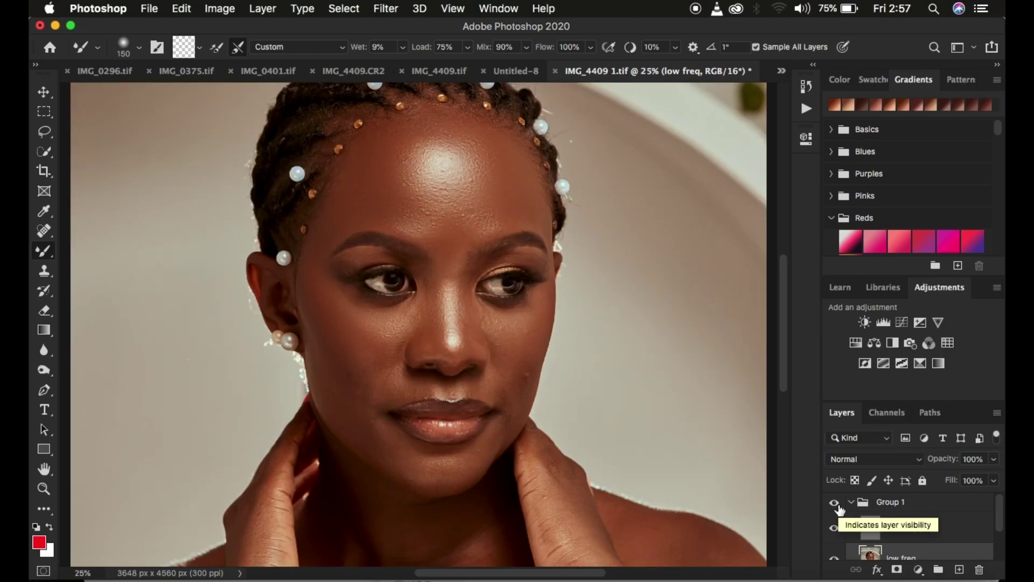
{"action": "key", "text": "super+equal"}
{"action": "key", "text": "super+equal"}
{"action": "key", "text": "super+equal"}
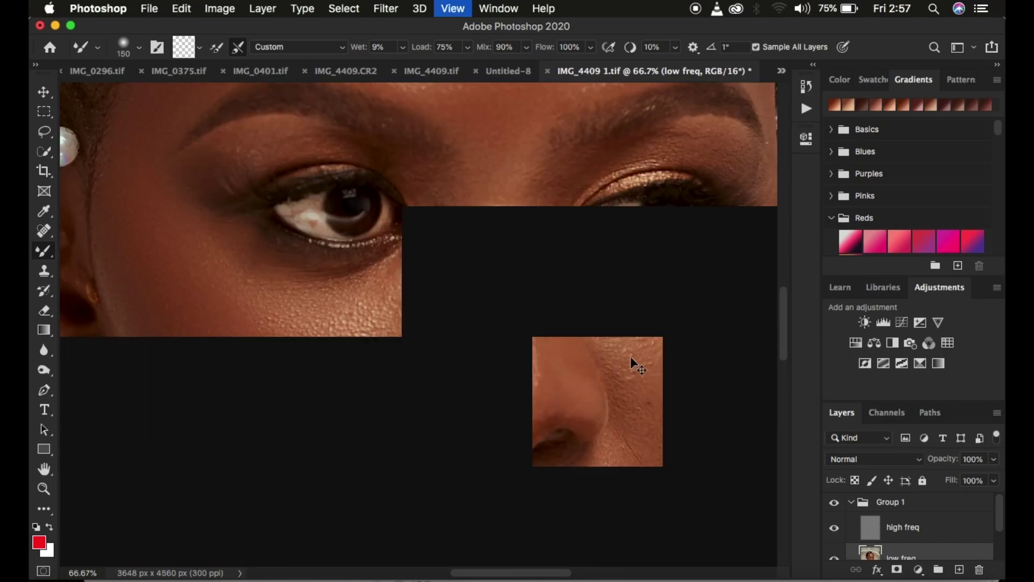
{"action": "key", "text": "super+equal"}
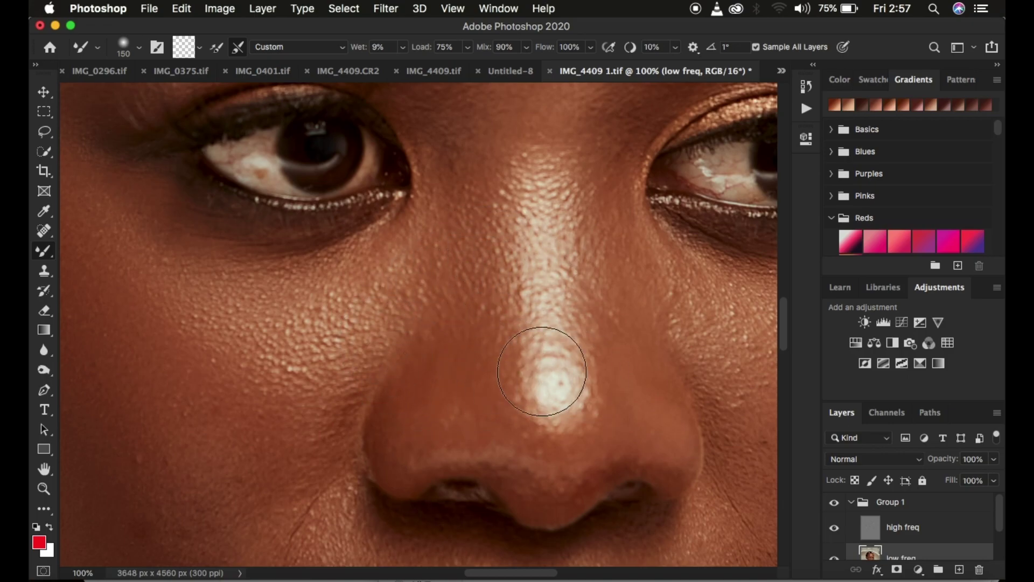
{"action": "key", "text": "super+minus"}
{"action": "key", "text": "super+minus"}
{"action": "key", "text": "super+minus"}
{"action": "key", "text": "super+minus"}
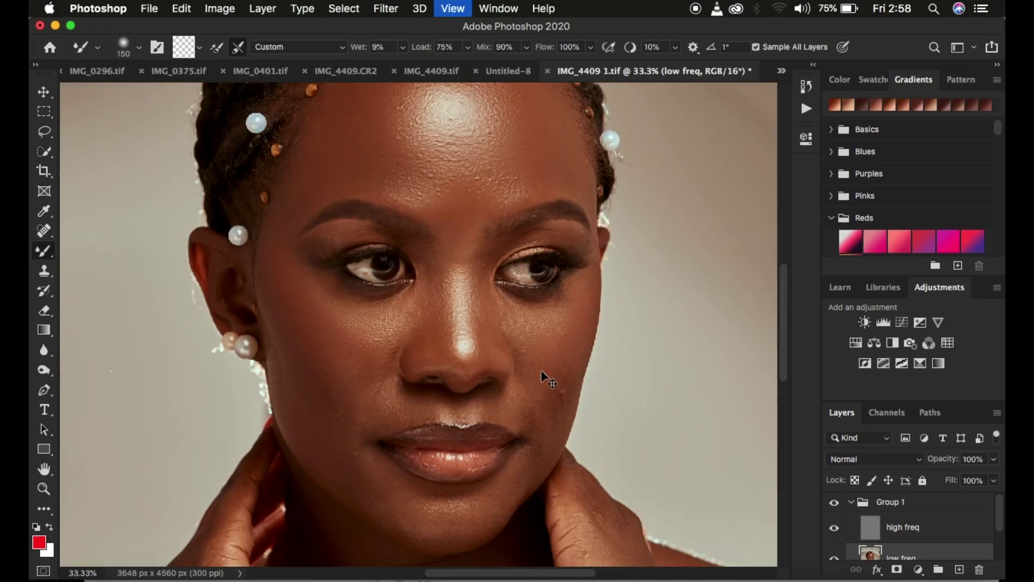
{"action": "key", "text": "super+minus"}
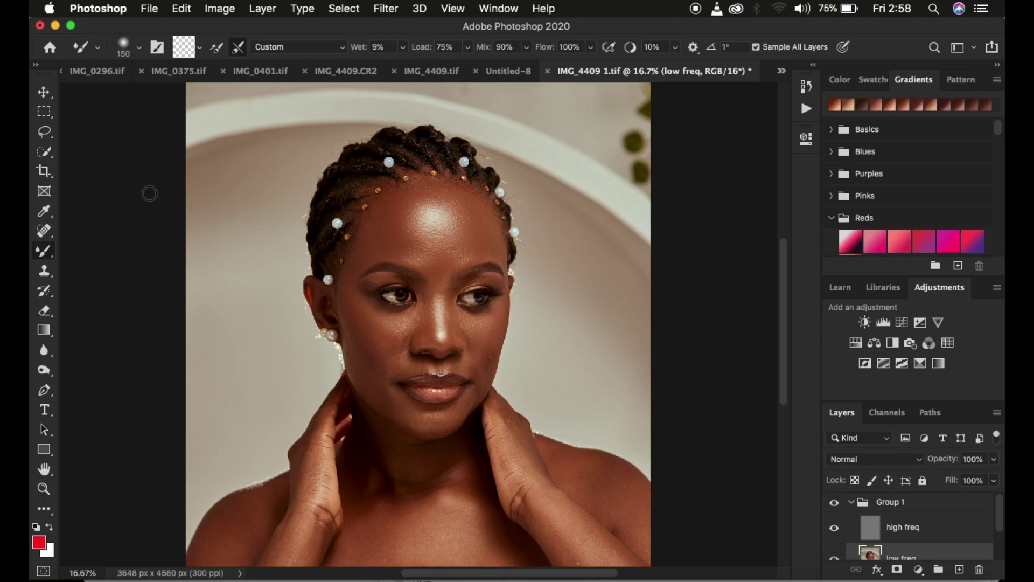
{"action": "left_click", "coordinate": [45, 133]}
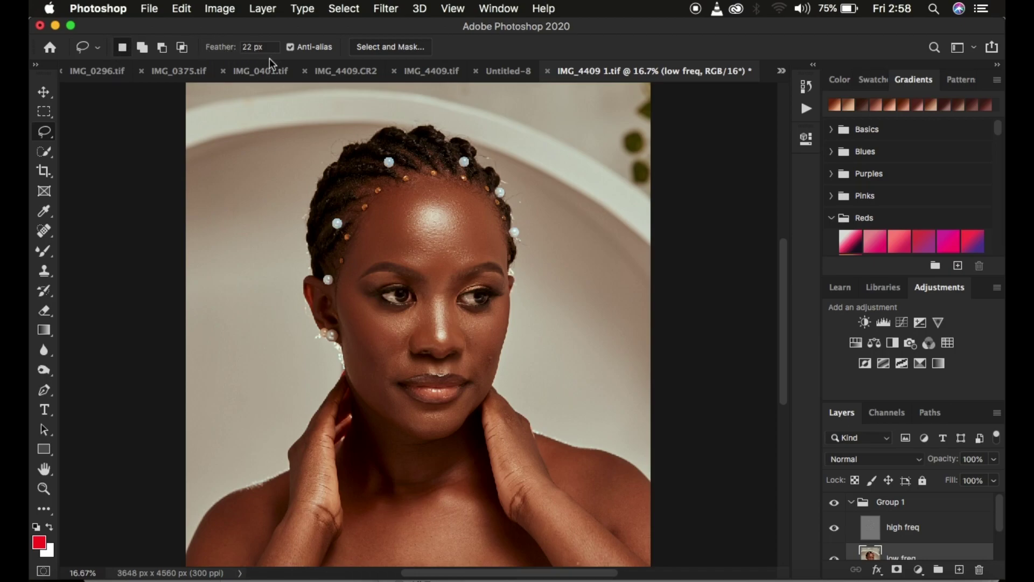
Step: Lasso a forehead patch with 22 px feather and preview it in Quick Mask
{"action": "mouse_move", "coordinate": [410, 190]}
{"action": "left_mouse_down"}
{"action": "mouse_move", "coordinate": [384, 207]}
{"action": "mouse_move", "coordinate": [381, 232]}
{"action": "mouse_move", "coordinate": [425, 250]}
{"action": "mouse_move", "coordinate": [480, 229]}
{"action": "mouse_move", "coordinate": [449, 187]}
{"action": "mouse_move", "coordinate": [426, 191]}
{"action": "left_mouse_up"}
{"action": "key", "text": "q"}
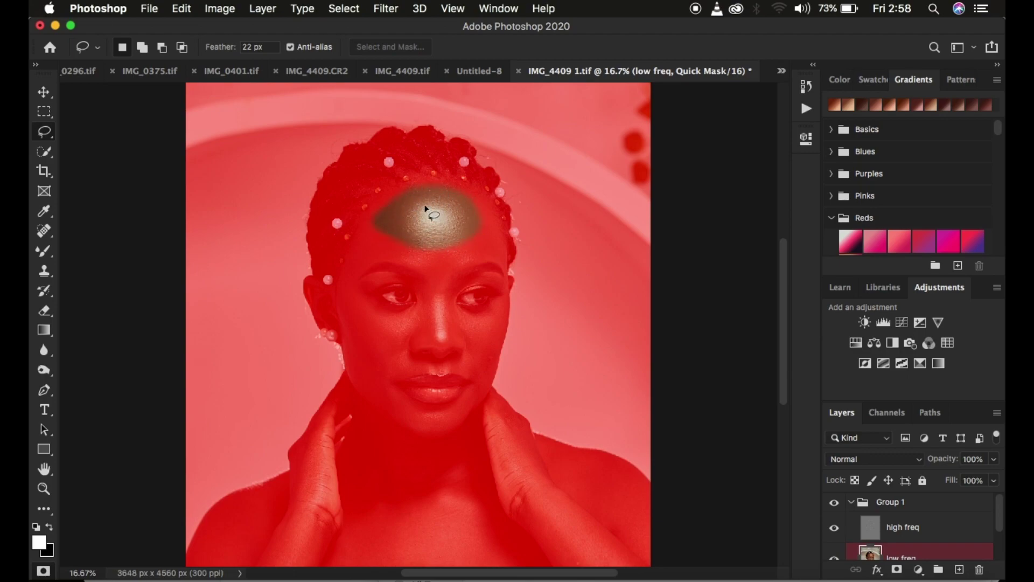
{"action": "key", "text": "super+equal"}
{"action": "key", "text": "super+equal"}
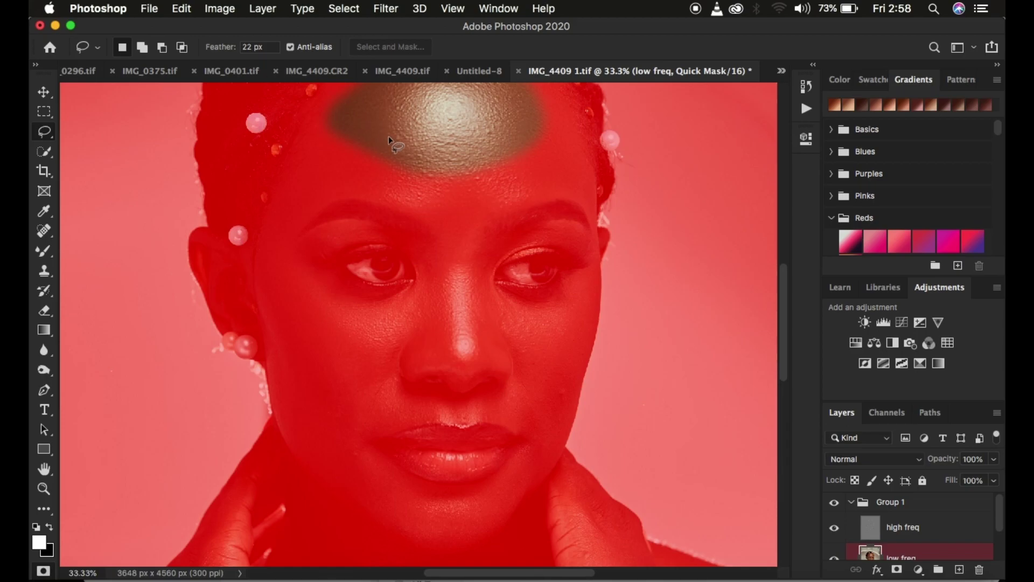
{"action": "key", "text": "q"}
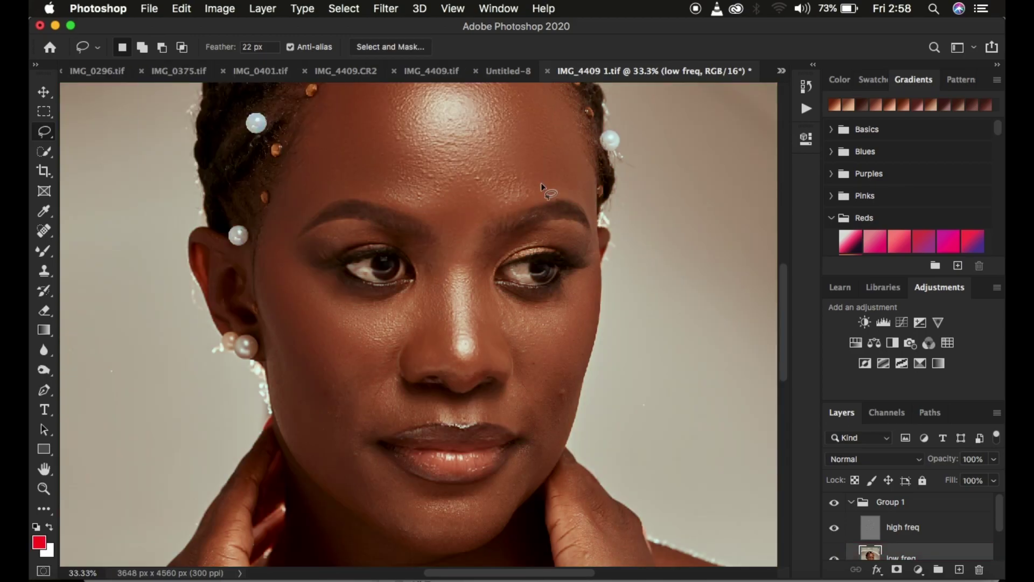
Step: Set Feather to 0 and preview a hard-edged forehead selection in Quick Mask
{"action": "left_click", "coordinate": [269, 46]}
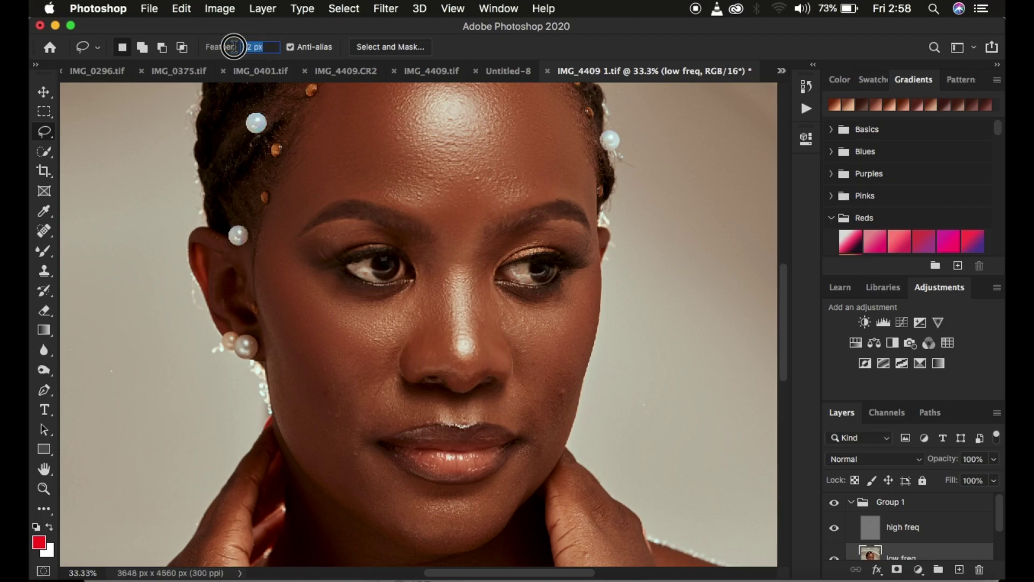
{"action": "type", "text": "0"}
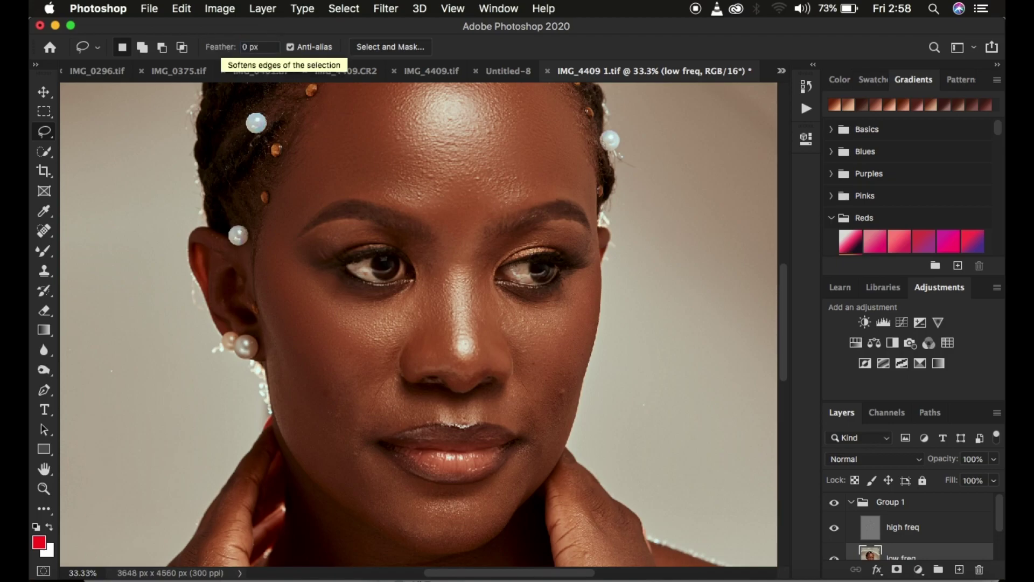
{"action": "mouse_move", "coordinate": [415, 116]}
{"action": "left_mouse_down"}
{"action": "mouse_move", "coordinate": [364, 123]}
{"action": "mouse_move", "coordinate": [449, 175]}
{"action": "mouse_move", "coordinate": [461, 143]}
{"action": "mouse_move", "coordinate": [436, 143]}
{"action": "left_mouse_up"}
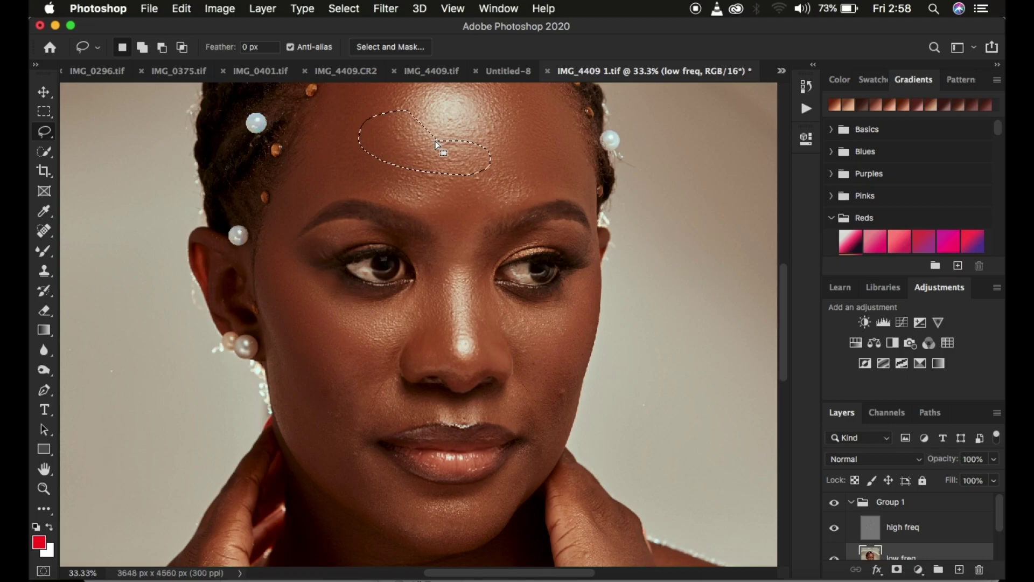
{"action": "key", "text": "q"}
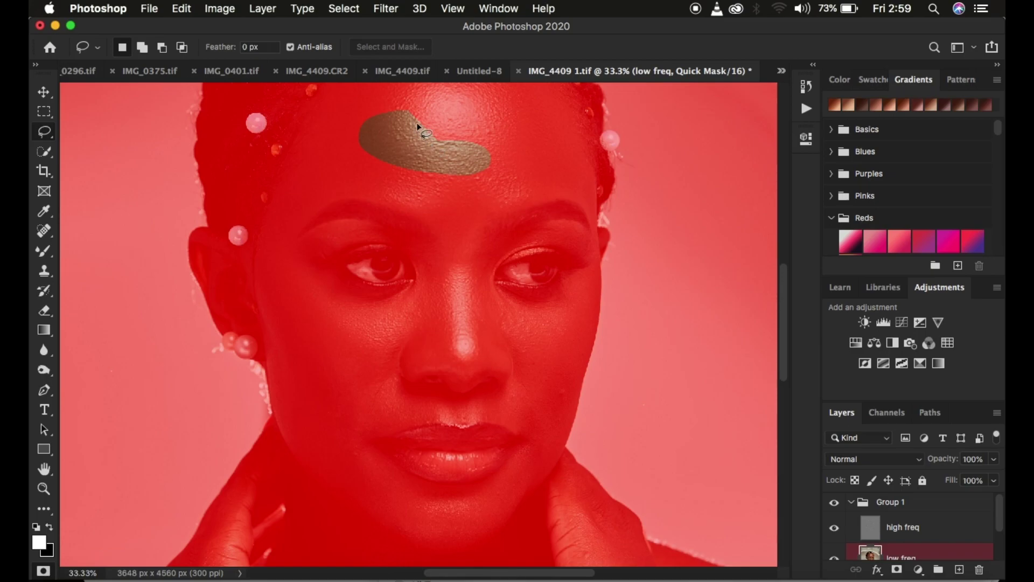
{"action": "key", "text": "q"}
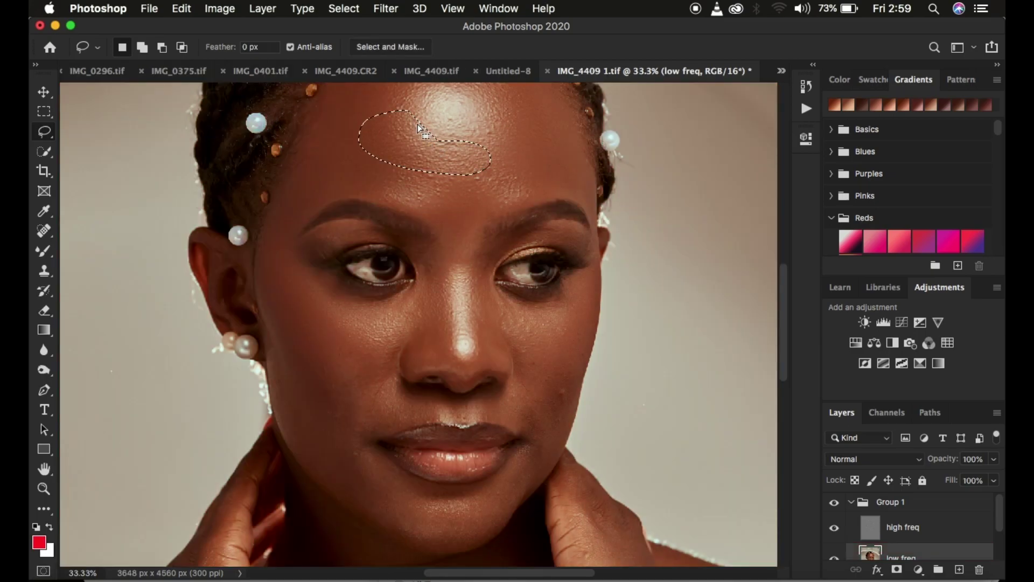
Step: Deselect and set the lasso Feather back to 22 px
{"action": "left_click", "coordinate": [333, 105]}
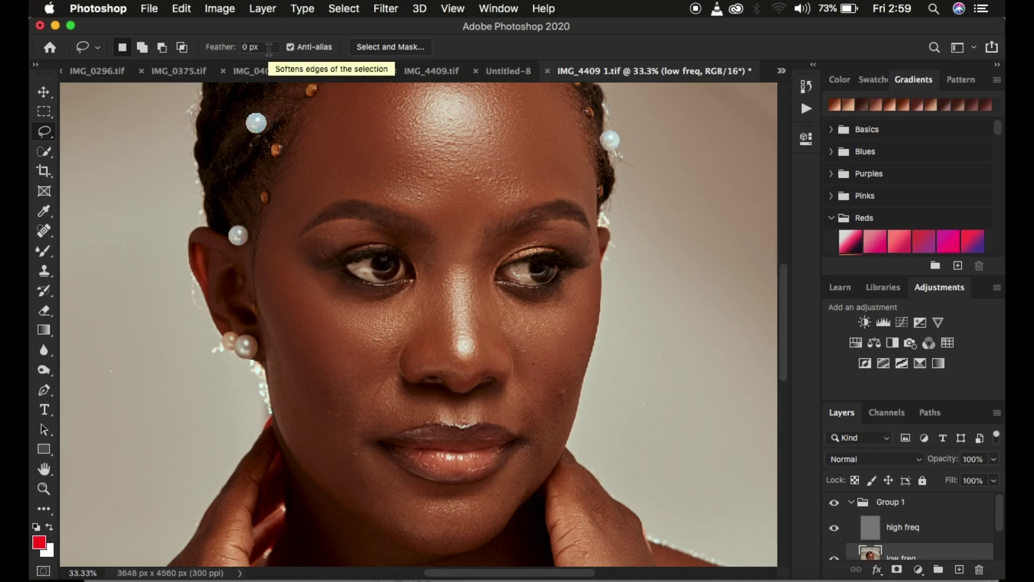
{"action": "left_click", "coordinate": [263, 48]}
{"action": "type", "text": "22"}
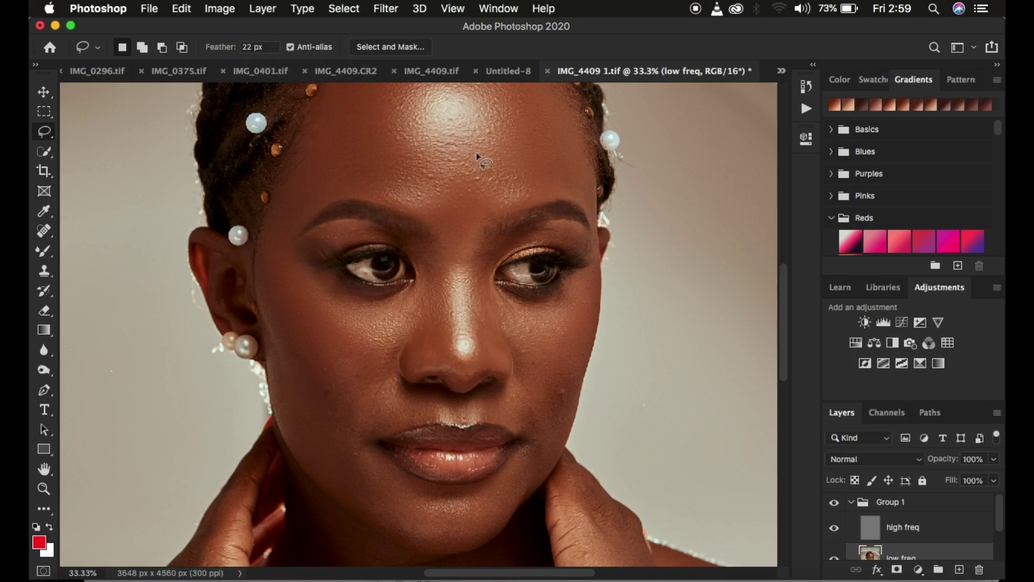
{"action": "scroll", "coordinate": [476, 151], "scroll_direction": "up", "scroll_amount": 4}
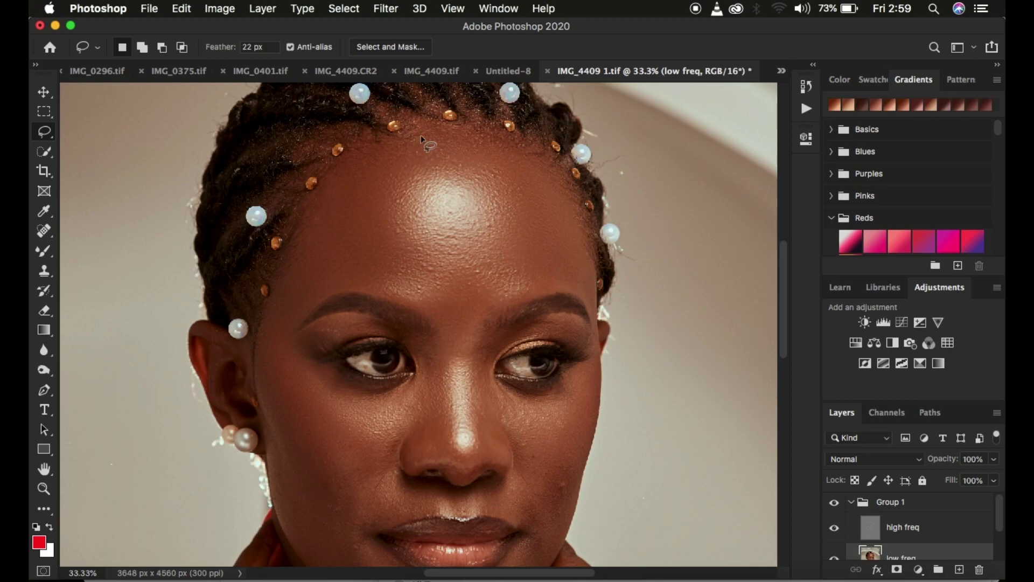
Step: Trace a lasso around the forehead along the hairline and above the eyebrows
{"action": "mouse_move", "coordinate": [442, 136]}
{"action": "left_mouse_down"}
{"action": "mouse_move", "coordinate": [439, 127]}
{"action": "mouse_move", "coordinate": [342, 162]}
{"action": "mouse_move", "coordinate": [291, 235]}
{"action": "mouse_move", "coordinate": [278, 317]}
{"action": "mouse_move", "coordinate": [367, 284]}
{"action": "mouse_move", "coordinate": [444, 318]}
{"action": "left_mouse_up"}
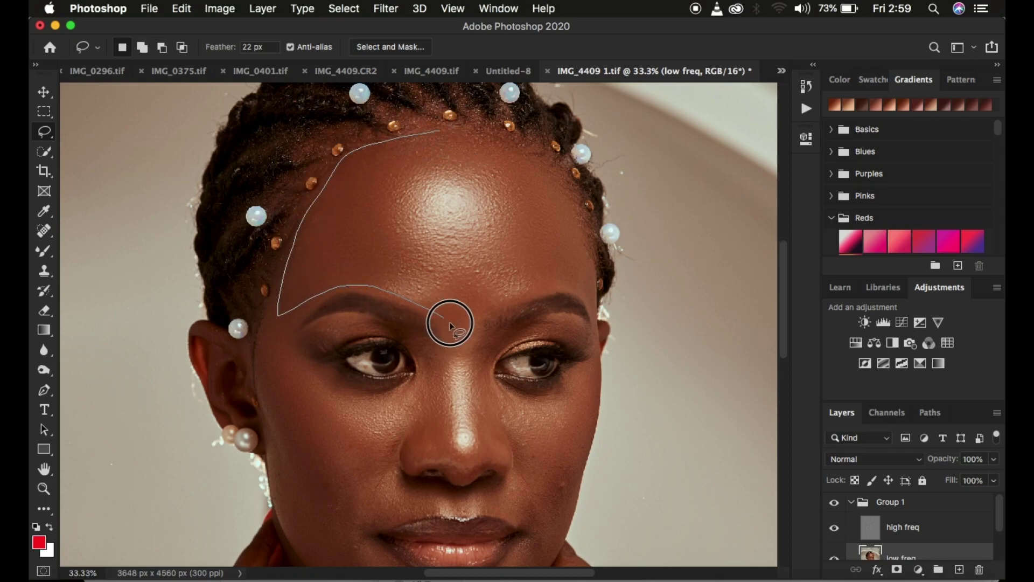
{"action": "mouse_move", "coordinate": [547, 282]}
{"action": "left_mouse_down"}
{"action": "mouse_move", "coordinate": [587, 249]}
{"action": "mouse_move", "coordinate": [565, 180]}
{"action": "mouse_move", "coordinate": [529, 145]}
{"action": "mouse_move", "coordinate": [438, 134]}
{"action": "left_mouse_up"}
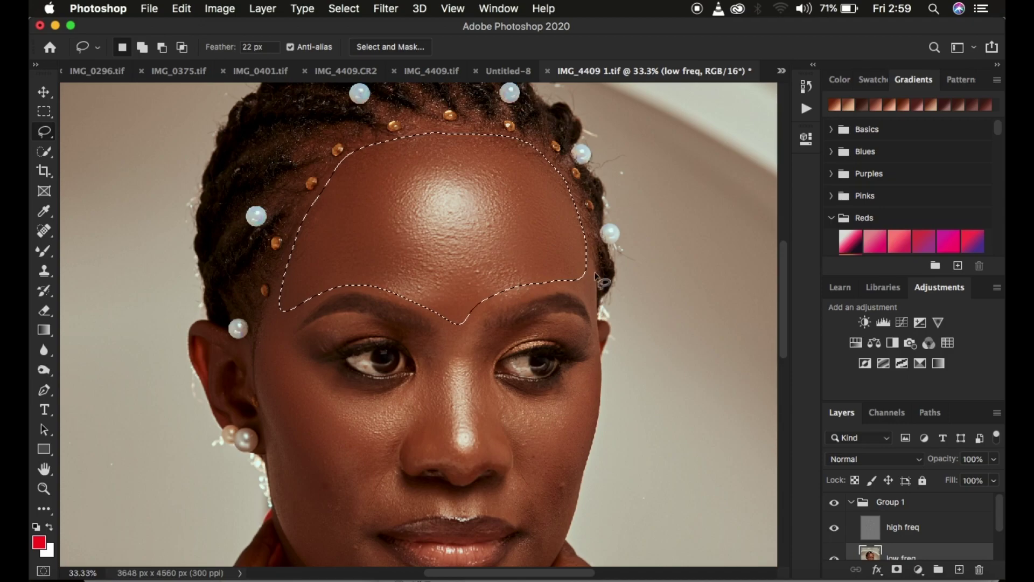
{"action": "left_click", "coordinate": [388, 8]}
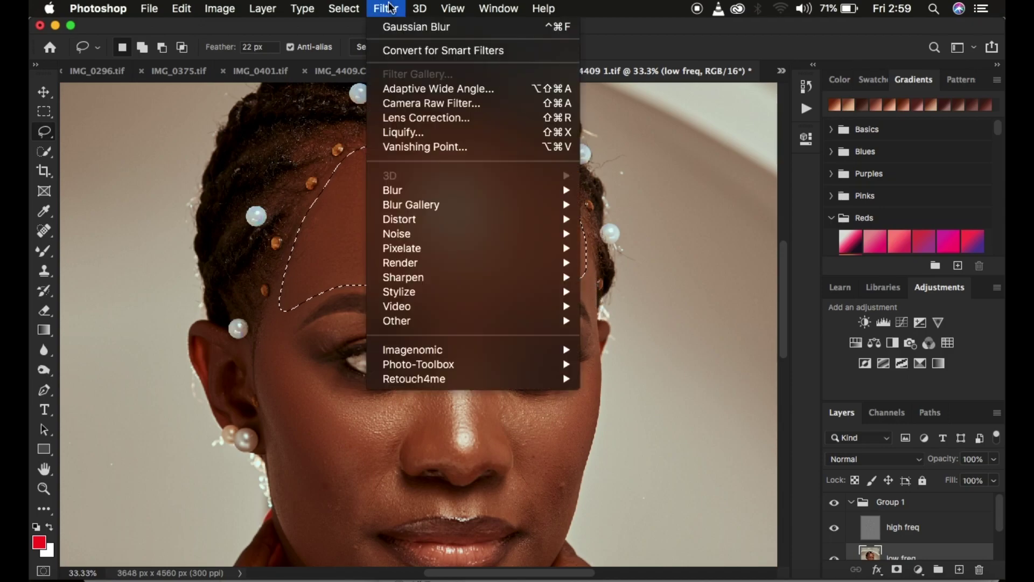
Step: Open Gaussian Blur and preview radii around 10, 16 and higher, reverting to 20.4
{"action": "mouse_move", "coordinate": [429, 193]}
{"action": "left_click", "coordinate": [646, 248]}
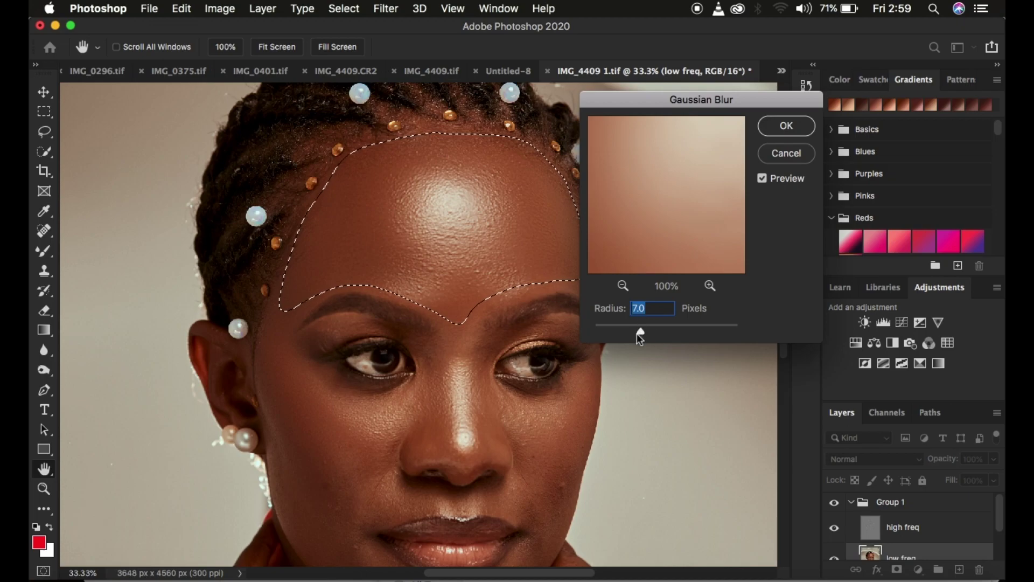
{"action": "key", "text": "alt"}
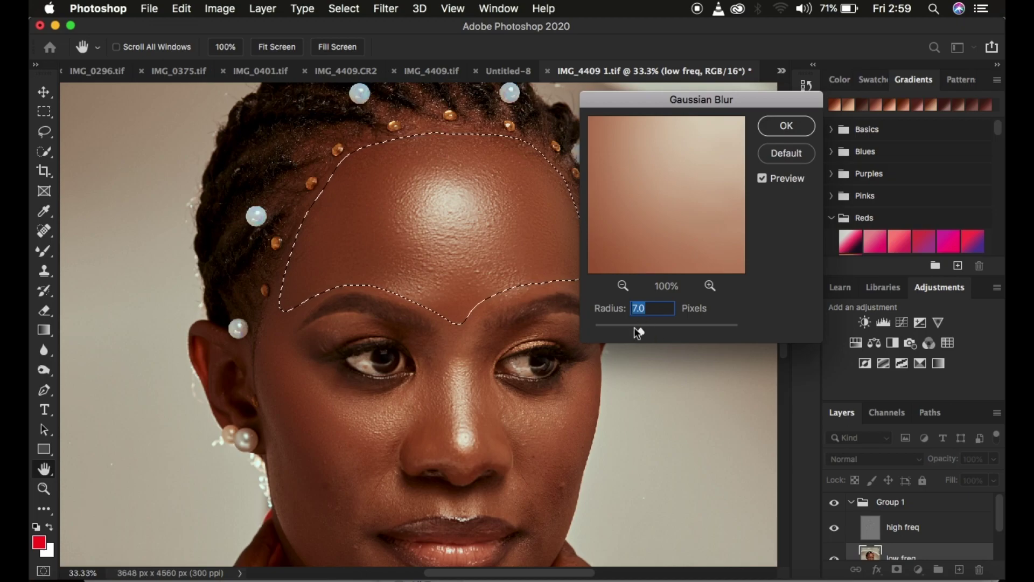
{"action": "scroll", "coordinate": [635, 328], "scroll_direction": "down", "scroll_amount": 2}
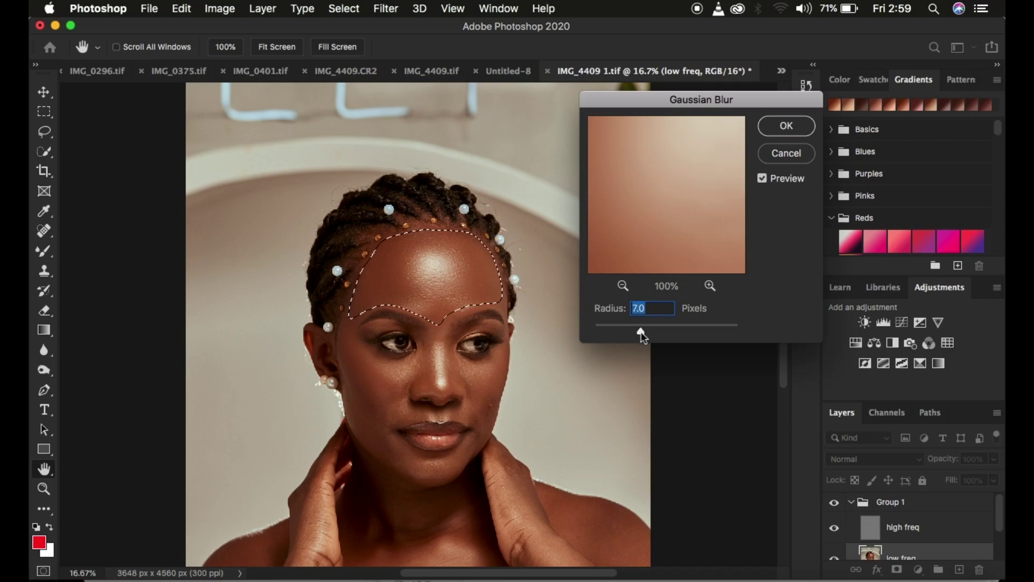
{"action": "left_click", "coordinate": [641, 331]}
{"action": "left_click_drag", "start_coordinate": [642, 334], "coordinate": [653, 333]}
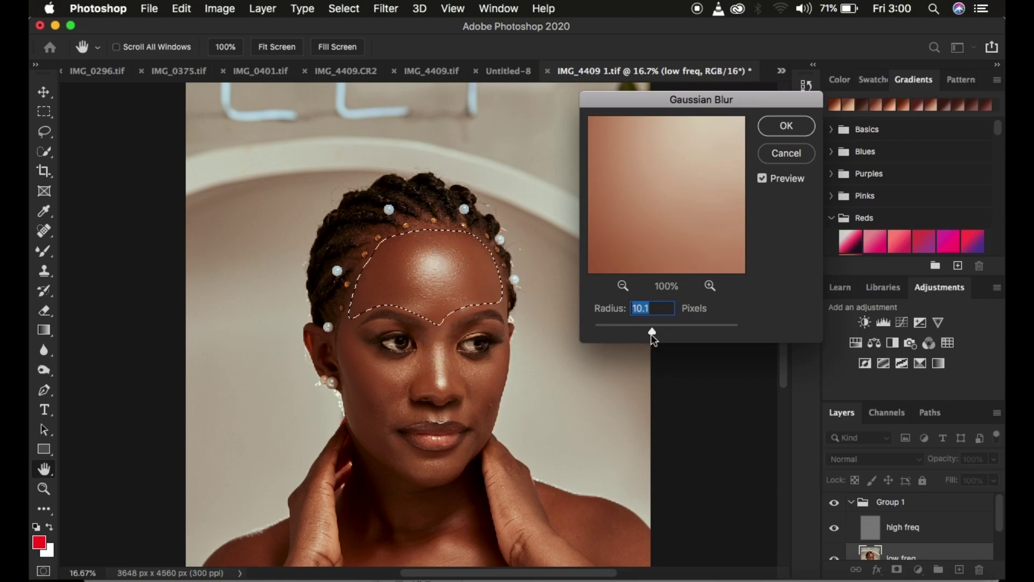
{"action": "left_click_drag", "start_coordinate": [652, 331], "coordinate": [660, 338]}
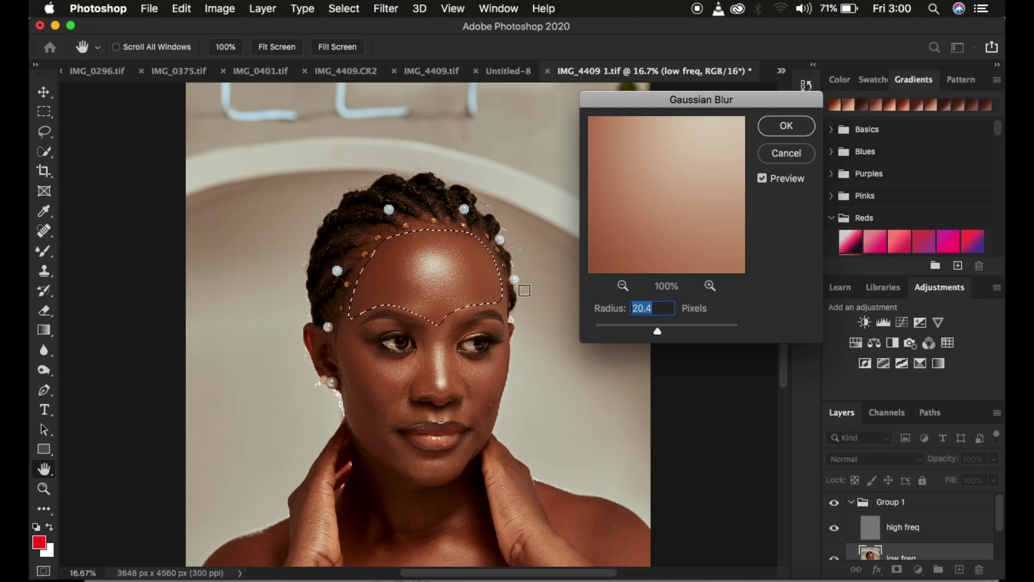
{"action": "left_click_drag", "start_coordinate": [658, 330], "coordinate": [676, 331]}
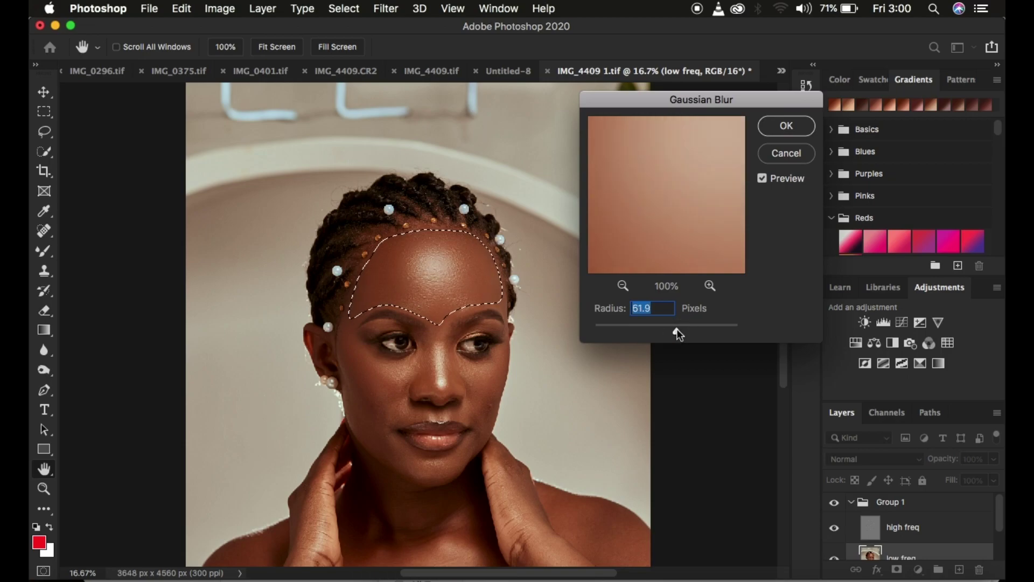
{"action": "key", "text": "alt"}
{"action": "key", "text": "super+z"}
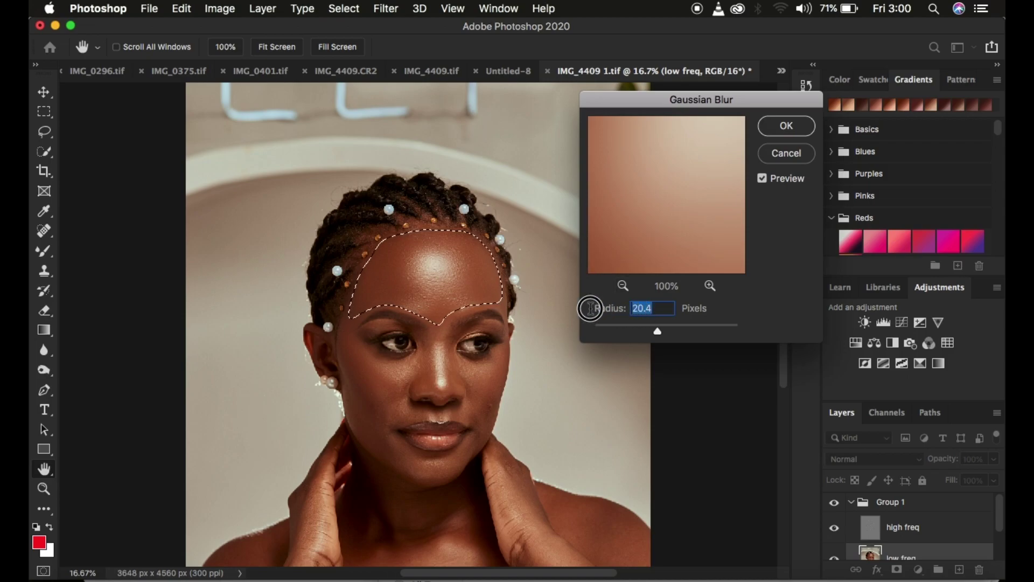
Step: Set the Gaussian Blur radius to 21 pixels and apply it to the forehead
{"action": "type", "text": "7"}
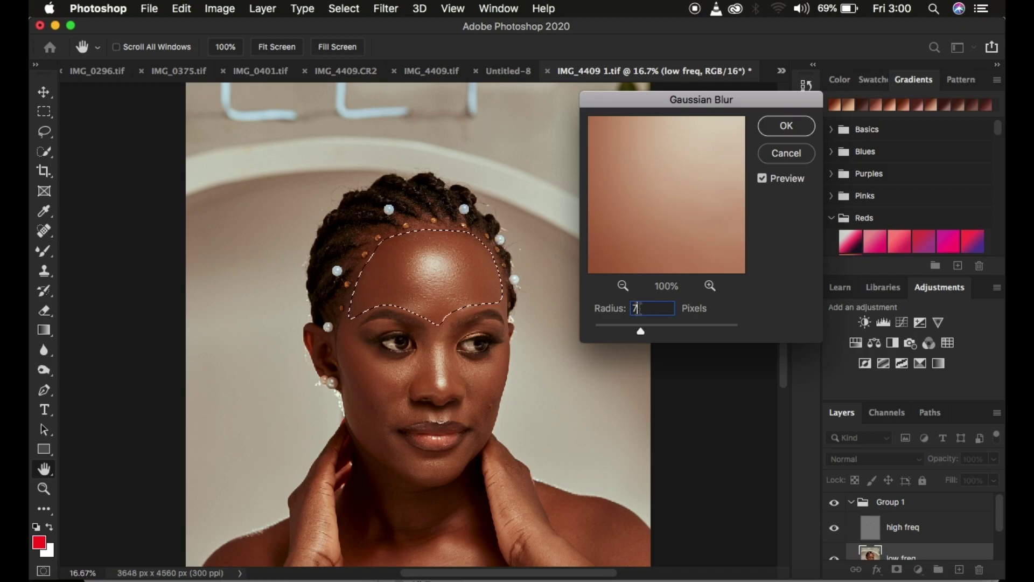
{"action": "double_click", "coordinate": [650, 308]}
{"action": "type", "text": "21"}
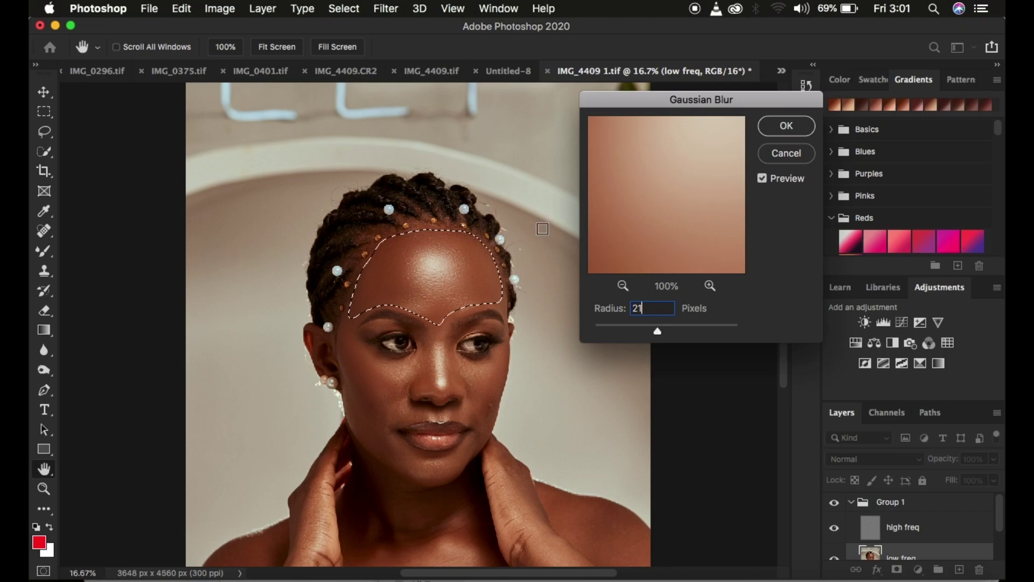
{"action": "left_click", "coordinate": [783, 125]}
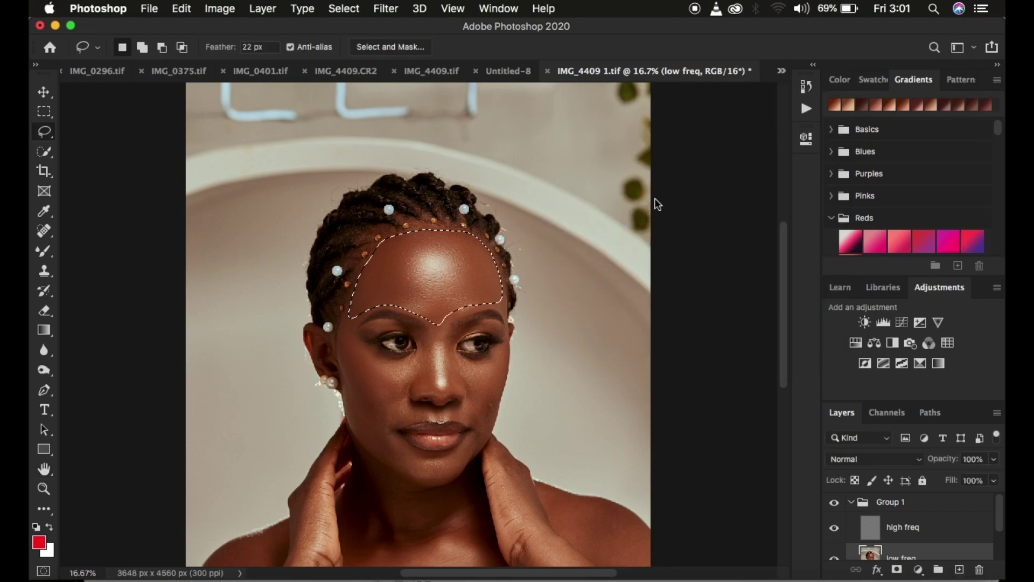
Step: Deselect the forehead, lasso the left under-eye cheek area, and Gaussian-blur it
{"action": "left_click", "coordinate": [344, 340]}
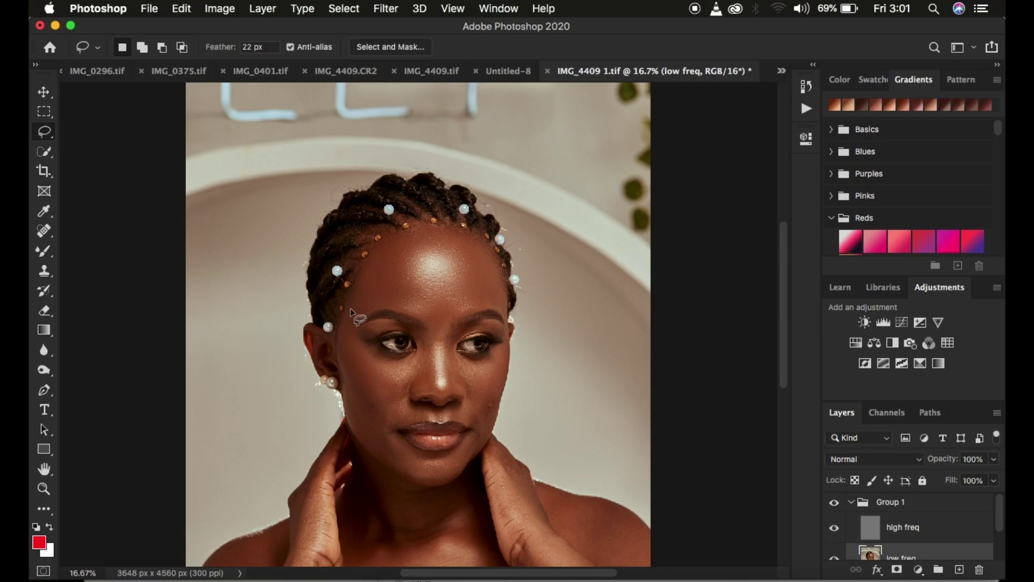
{"action": "mouse_move", "coordinate": [348, 311]}
{"action": "left_mouse_down"}
{"action": "mouse_move", "coordinate": [359, 375]}
{"action": "mouse_move", "coordinate": [395, 390]}
{"action": "mouse_move", "coordinate": [422, 362]}
{"action": "mouse_move", "coordinate": [377, 354]}
{"action": "mouse_move", "coordinate": [349, 322]}
{"action": "left_mouse_up"}
{"action": "right_click", "coordinate": [372, 354]}
{"action": "left_click", "coordinate": [435, 519]}
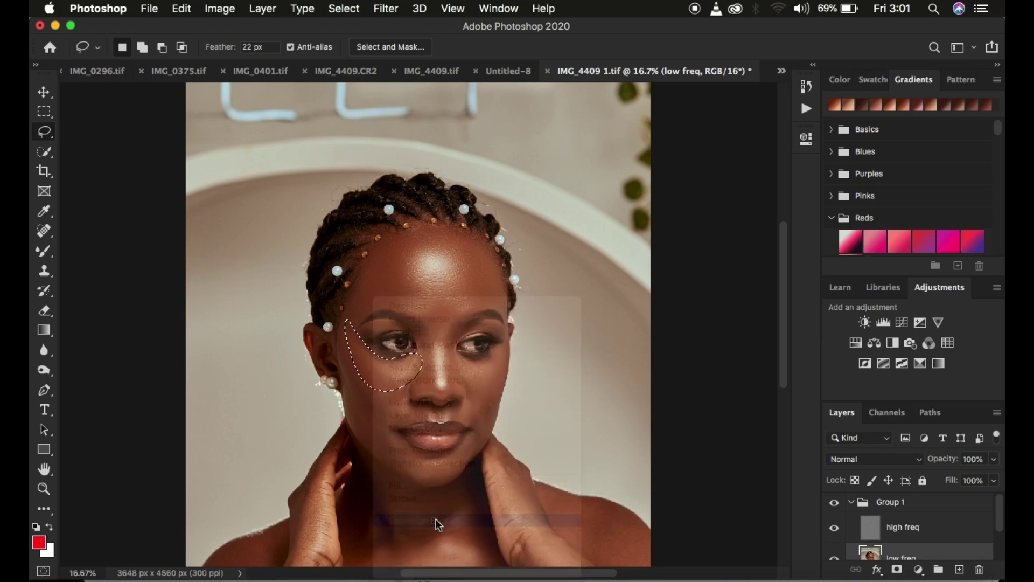
{"action": "left_click", "coordinate": [435, 519]}
Step: Select the cheek on the image's right side and apply Gaussian Blur
{"action": "mouse_move", "coordinate": [500, 350]}
{"action": "left_mouse_down"}
{"action": "mouse_move", "coordinate": [450, 366]}
{"action": "mouse_move", "coordinate": [476, 408]}
{"action": "mouse_move", "coordinate": [492, 412]}
{"action": "mouse_move", "coordinate": [500, 353]}
{"action": "left_mouse_up"}
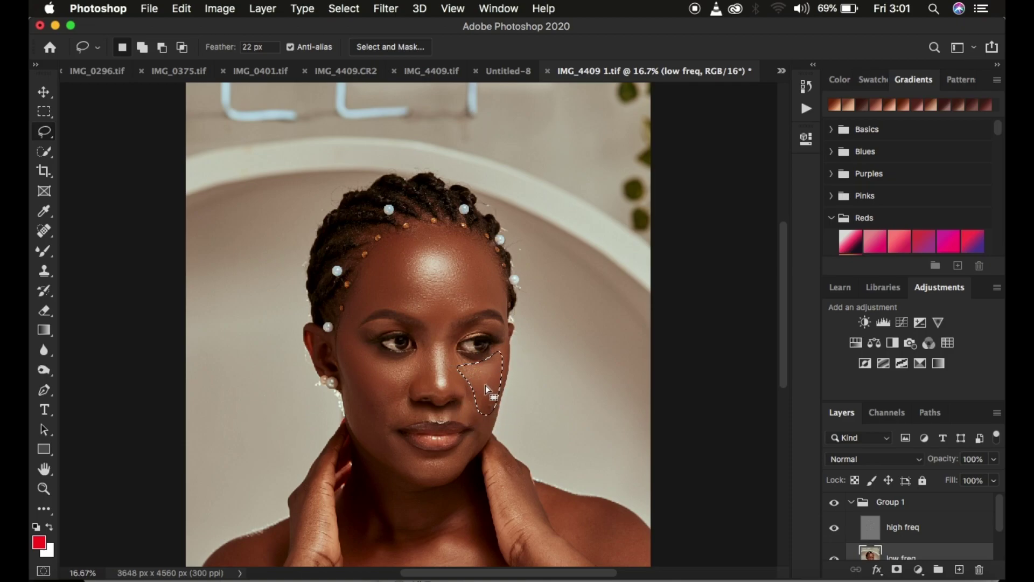
{"action": "right_click", "coordinate": [487, 389]}
{"action": "left_click", "coordinate": [555, 521]}
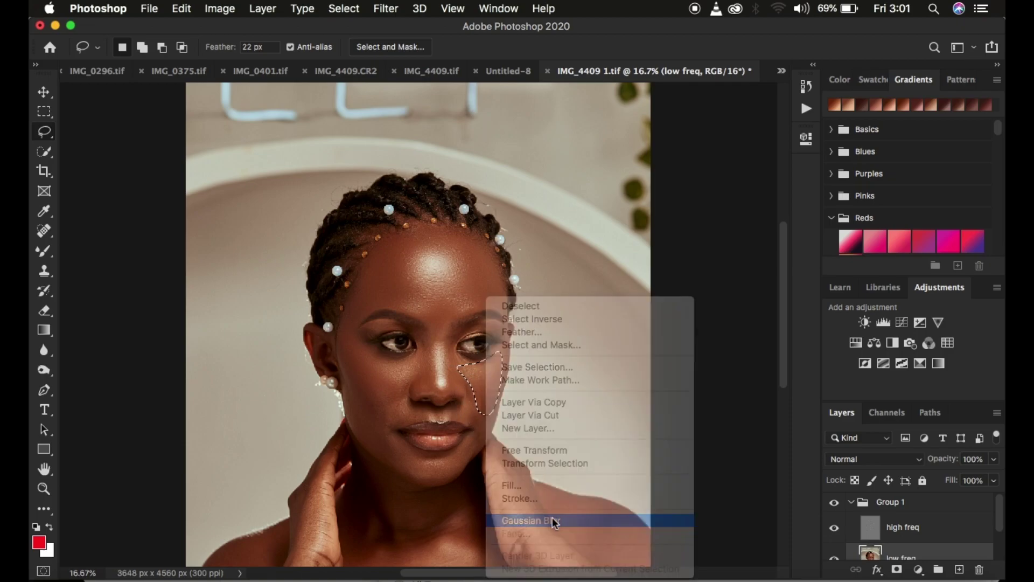
{"action": "right_click", "coordinate": [481, 376]}
{"action": "left_click", "coordinate": [544, 519]}
Step: Fade the Gaussian Blur to 33% opacity and return to the Lasso tool
{"action": "key", "text": "super+shift+f"}
{"action": "left_click_drag", "start_coordinate": [704, 190], "coordinate": [683, 188]}
{"action": "left_click", "coordinate": [809, 169]}
{"action": "key", "text": "l"}
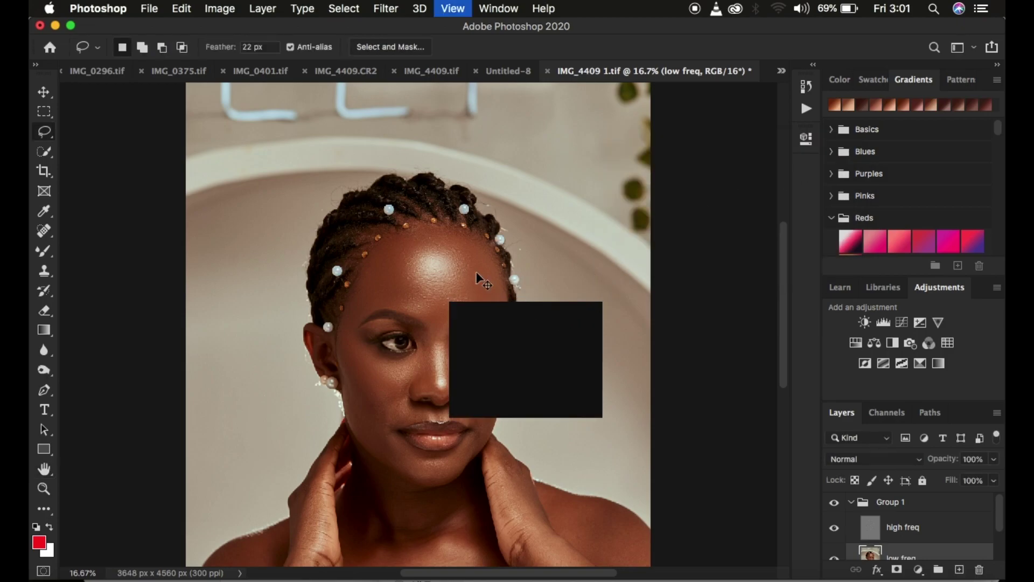
{"action": "key", "text": "super+minus"}
{"action": "key", "text": "super+plus"}
{"action": "key", "text": "super+plus"}
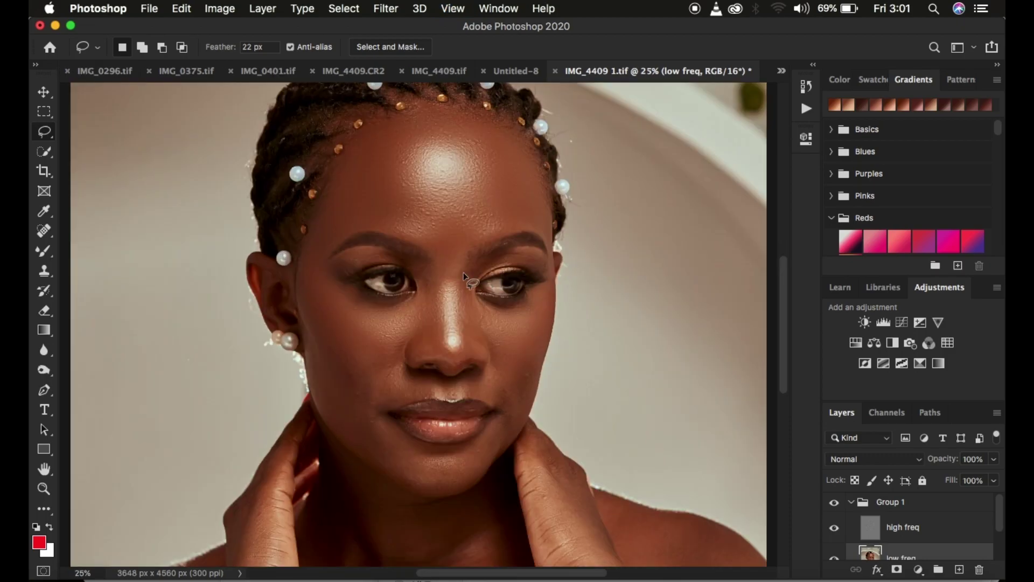
Step: Lasso the nose bridge and apply Gaussian Blur to it twice
{"action": "left_click_drag", "start_coordinate": [431, 260], "coordinate": [419, 347]}
{"action": "left_click_drag", "start_coordinate": [454, 268], "coordinate": [453, 270]}
{"action": "right_click", "coordinate": [447, 311]}
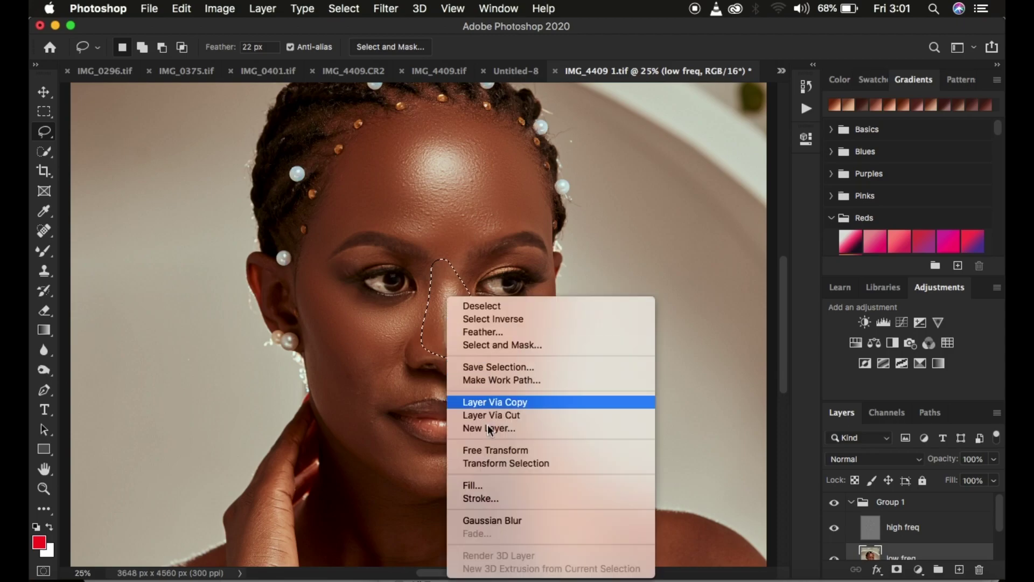
{"action": "left_click", "coordinate": [513, 520]}
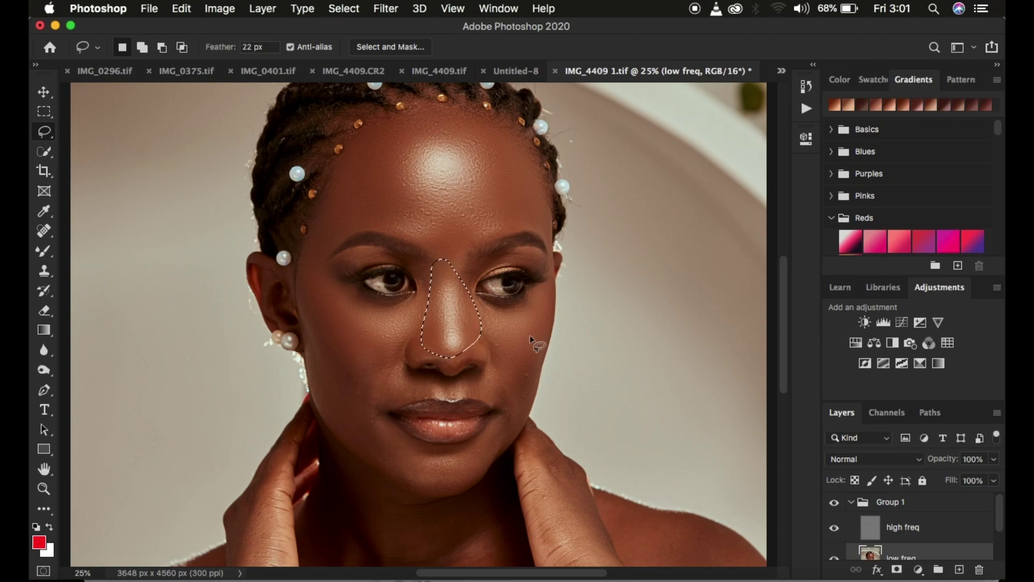
{"action": "left_click", "coordinate": [527, 301]}
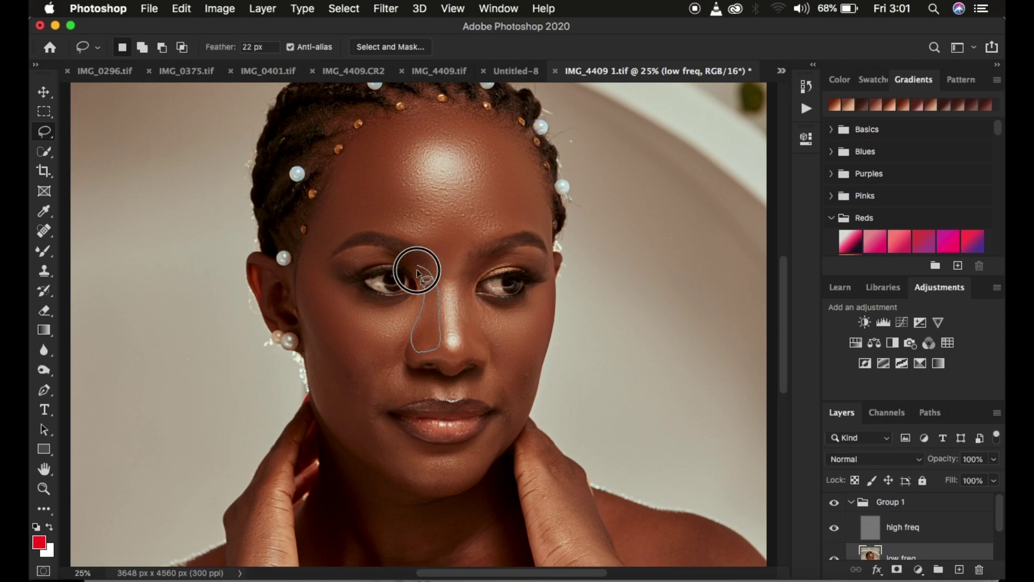
{"action": "right_click", "coordinate": [435, 325]}
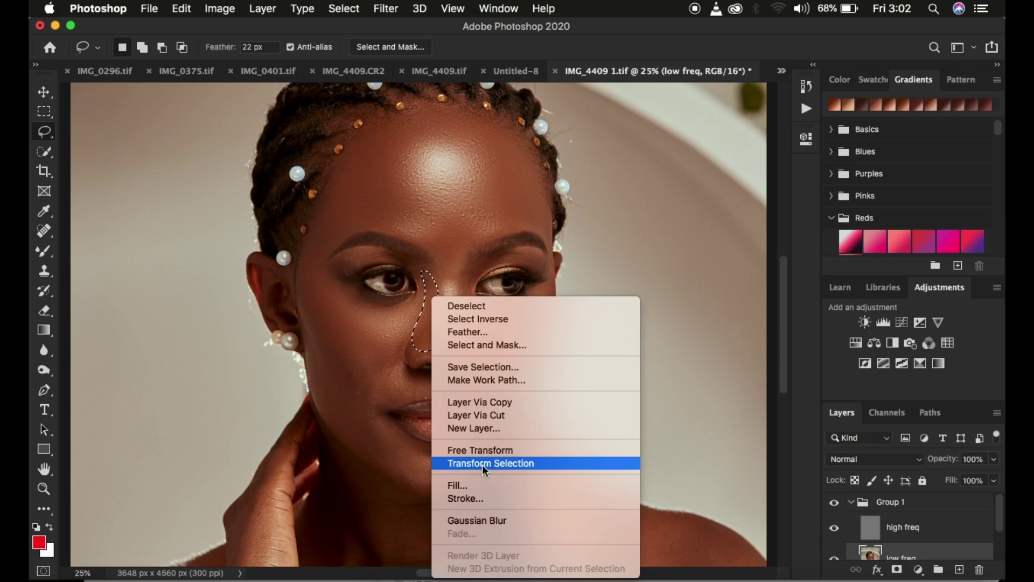
{"action": "left_click", "coordinate": [493, 522]}
Step: Select new areas down the nose, including a narrow bridge strip, and Gaussian-blur each
{"action": "left_click", "coordinate": [522, 478]}
{"action": "mouse_move", "coordinate": [476, 262]}
{"action": "left_mouse_down"}
{"action": "mouse_move", "coordinate": [462, 289]}
{"action": "mouse_move", "coordinate": [473, 351]}
{"action": "mouse_move", "coordinate": [481, 326]}
{"action": "mouse_move", "coordinate": [476, 301]}
{"action": "left_mouse_up"}
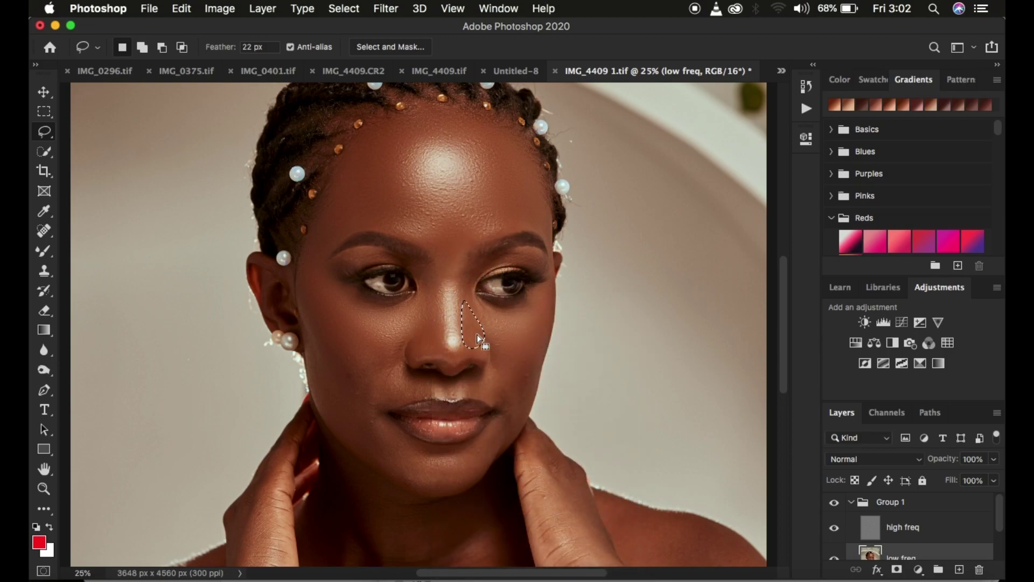
{"action": "right_click", "coordinate": [478, 297]}
{"action": "left_click", "coordinate": [549, 521]}
{"action": "left_click", "coordinate": [535, 444]}
{"action": "left_click_drag", "start_coordinate": [448, 280], "coordinate": [456, 334]}
{"action": "right_click", "coordinate": [455, 334]}
{"action": "left_click", "coordinate": [544, 520]}
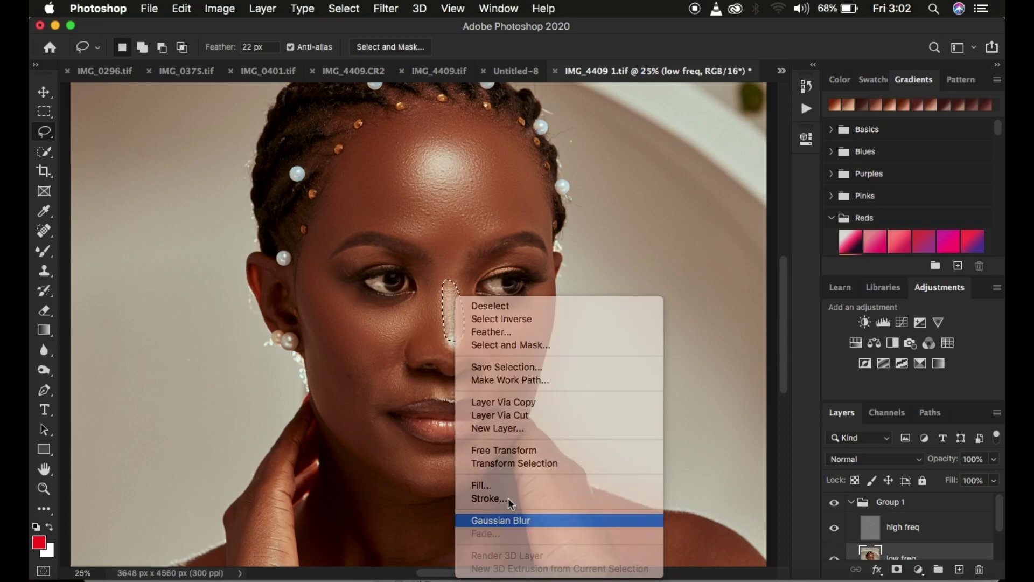
Step: Try fading the nose blur to about 39%, then cancel to keep the full blur
{"action": "right_click", "coordinate": [454, 324]}
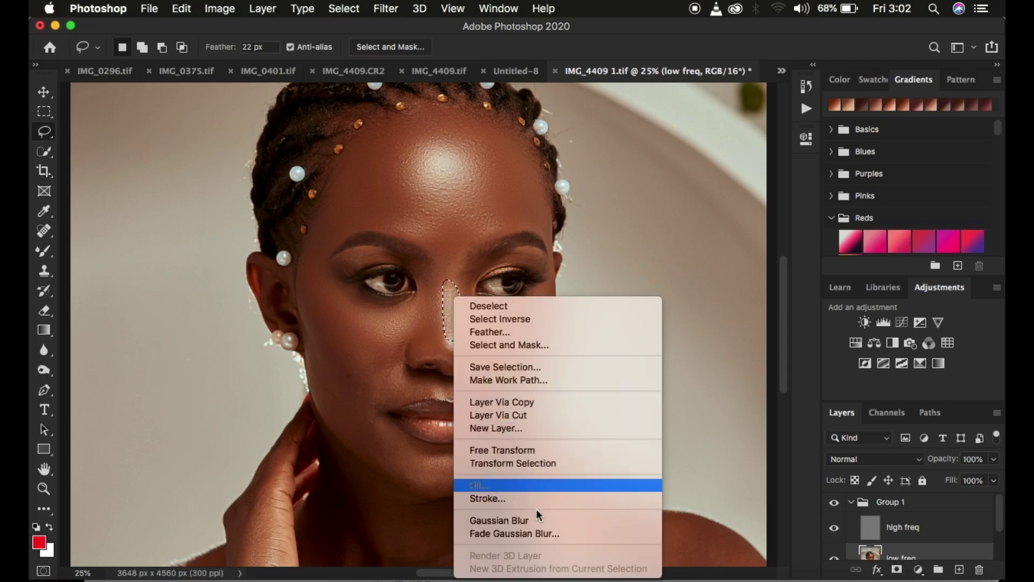
{"action": "left_click", "coordinate": [540, 534]}
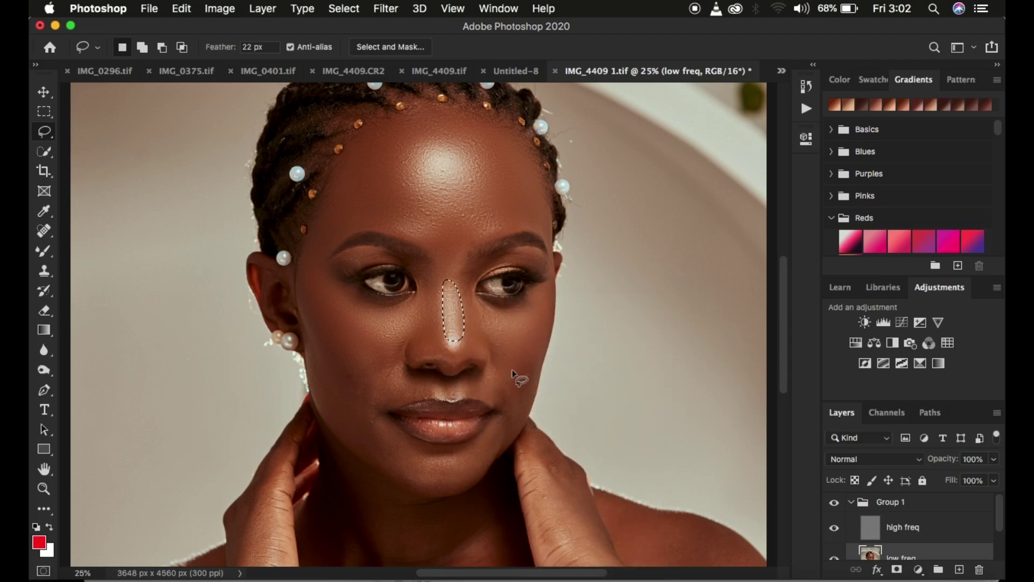
{"action": "left_click_drag", "start_coordinate": [700, 190], "coordinate": [692, 193]}
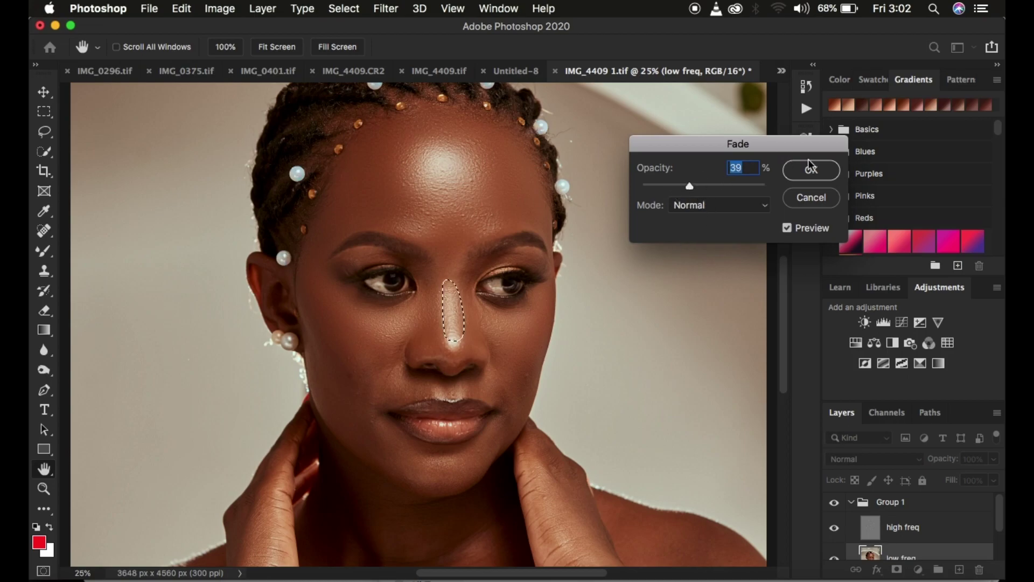
{"action": "left_click", "coordinate": [804, 199]}
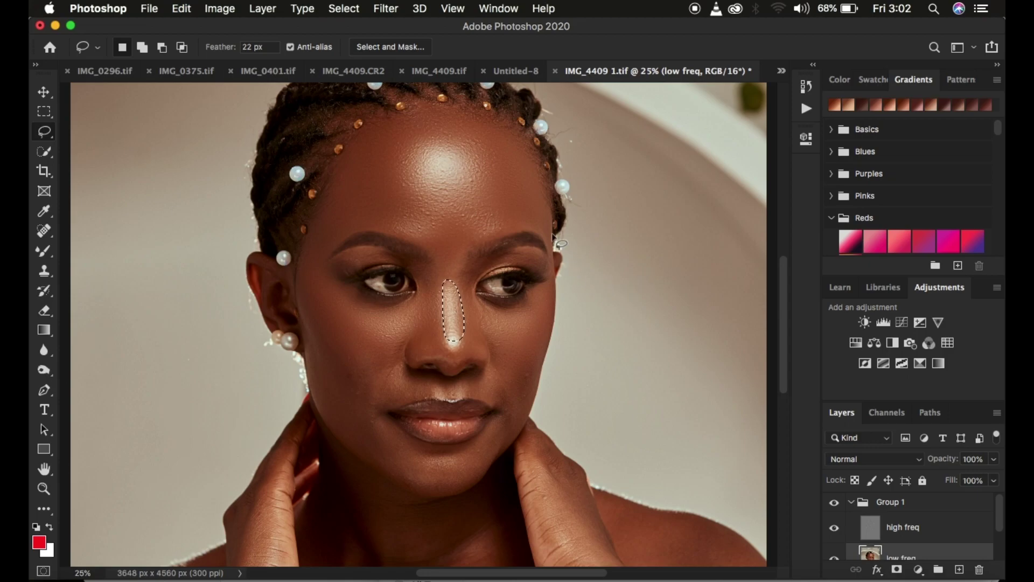
{"action": "key", "text": "super+minus"}
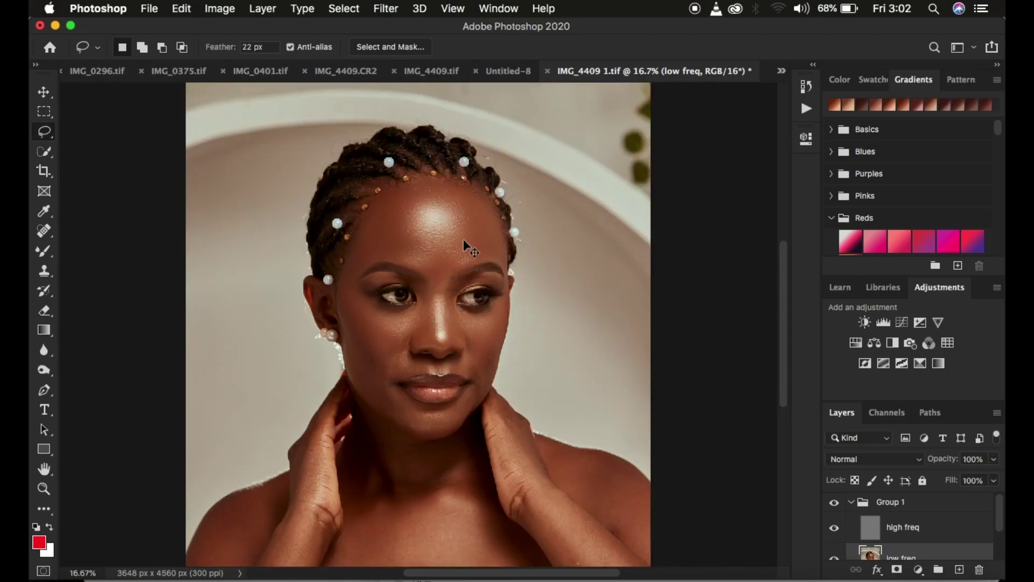
Step: Select the high freq layer and choose the Clone Stamp with Normal mode
{"action": "key", "text": "super+plus"}
{"action": "key", "text": "super+plus"}
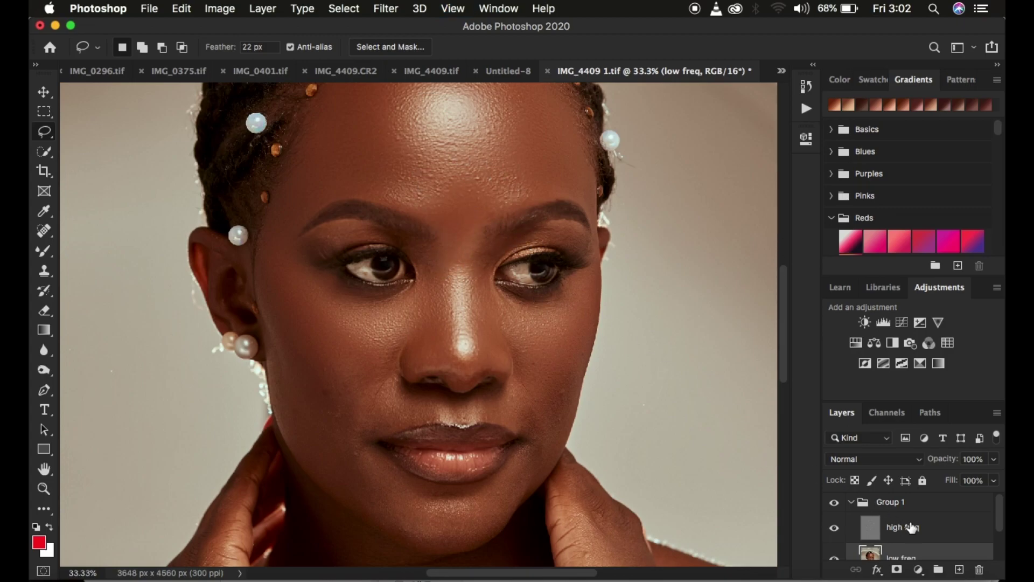
{"action": "left_click", "coordinate": [915, 532]}
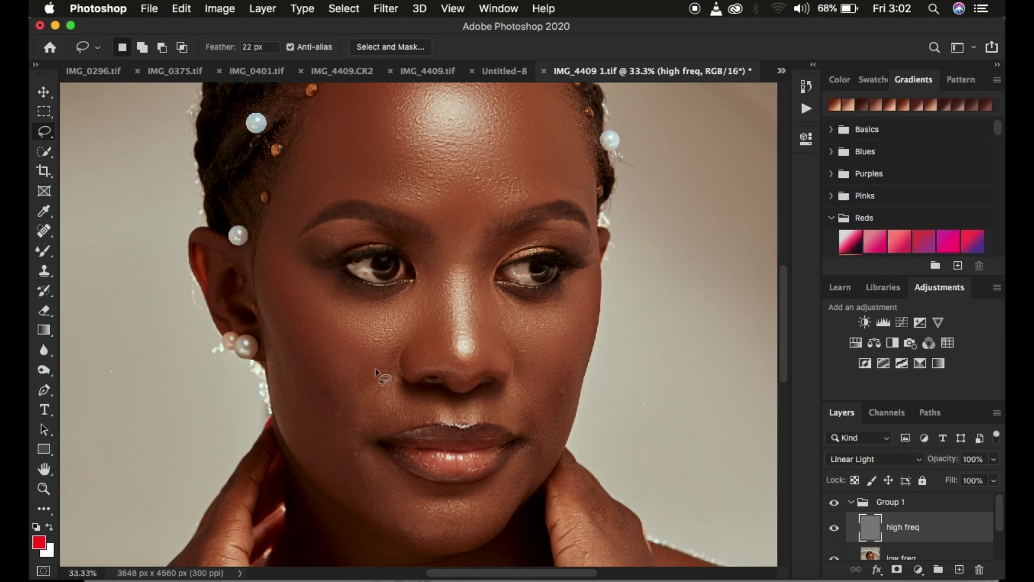
{"action": "left_click", "coordinate": [45, 273]}
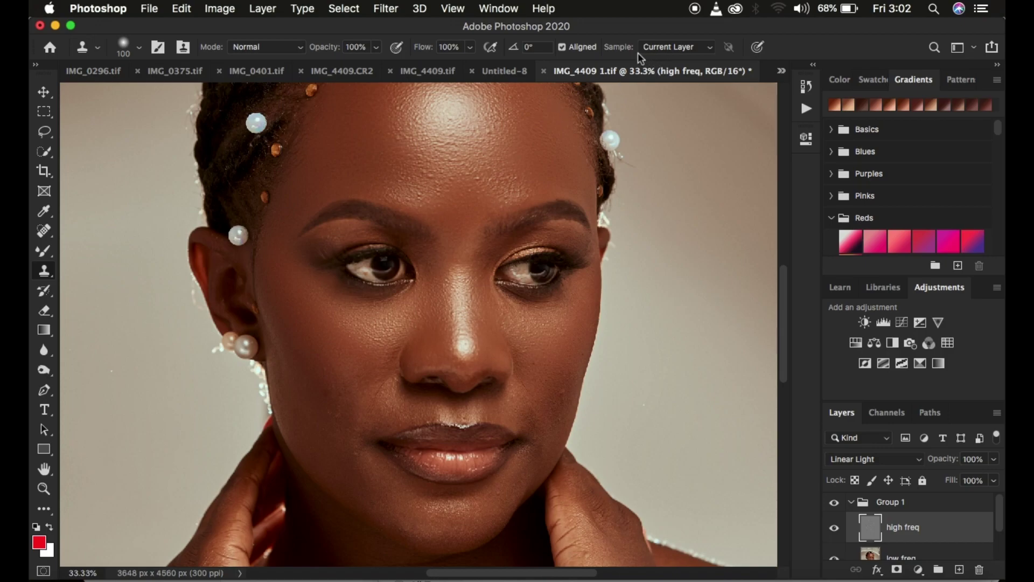
{"action": "left_click", "coordinate": [275, 49]}
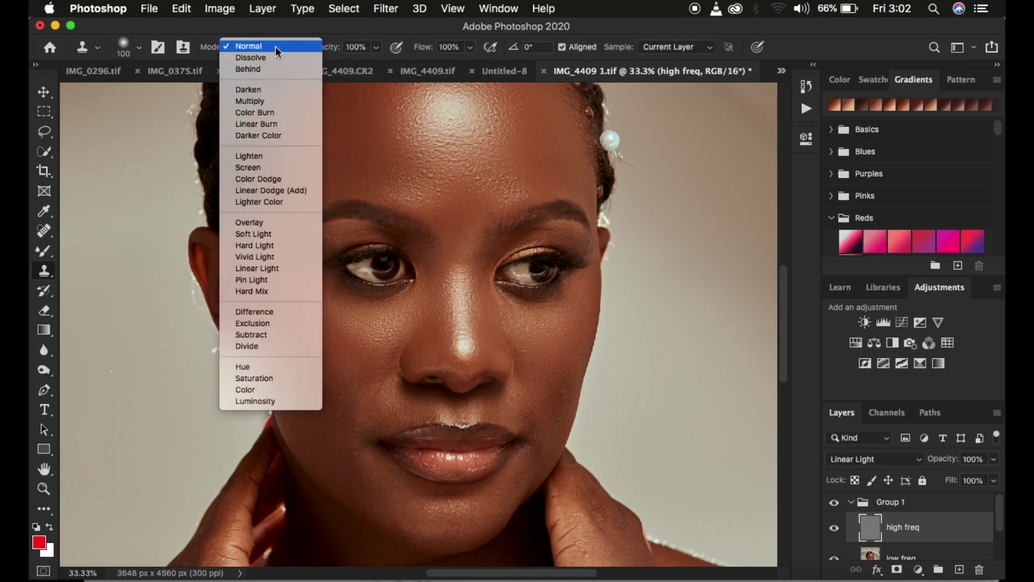
{"action": "left_click", "coordinate": [276, 46]}
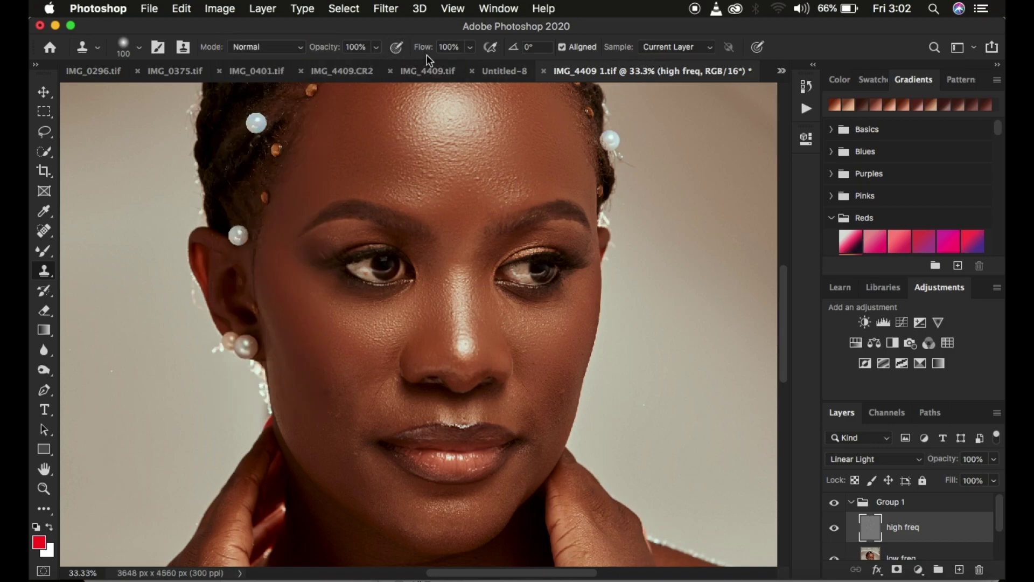
Step: Confirm a soft round brush, set Sample to Current Layer, and shrink the brush
{"action": "left_click", "coordinate": [139, 48]}
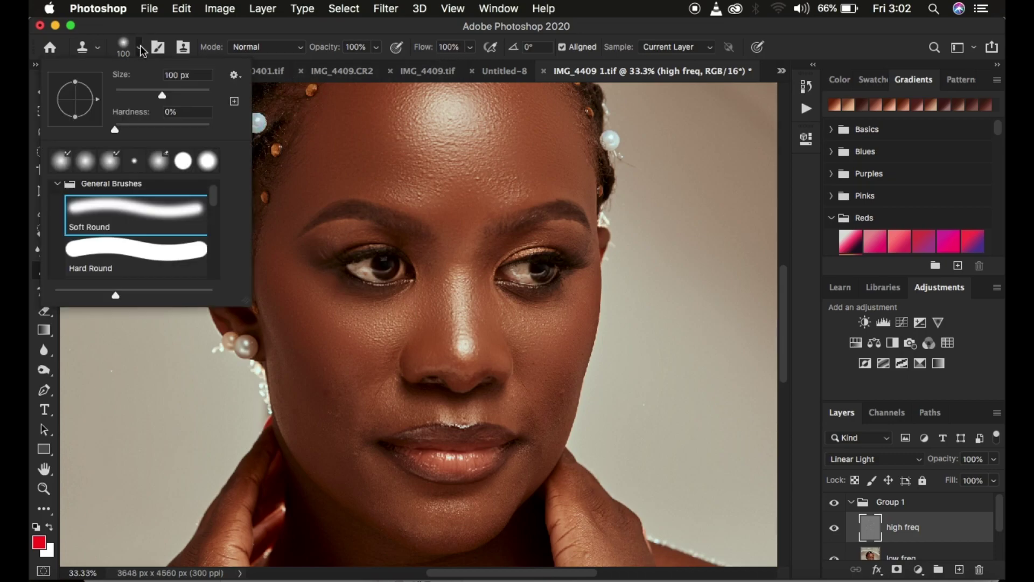
{"action": "left_click", "coordinate": [226, 27]}
{"action": "left_click", "coordinate": [680, 49]}
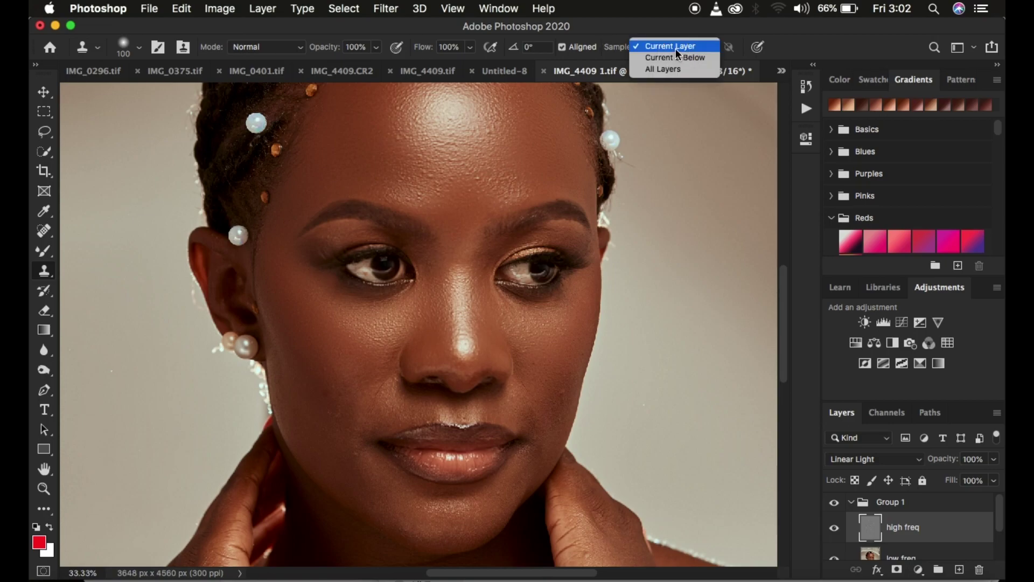
{"action": "left_click", "coordinate": [676, 48]}
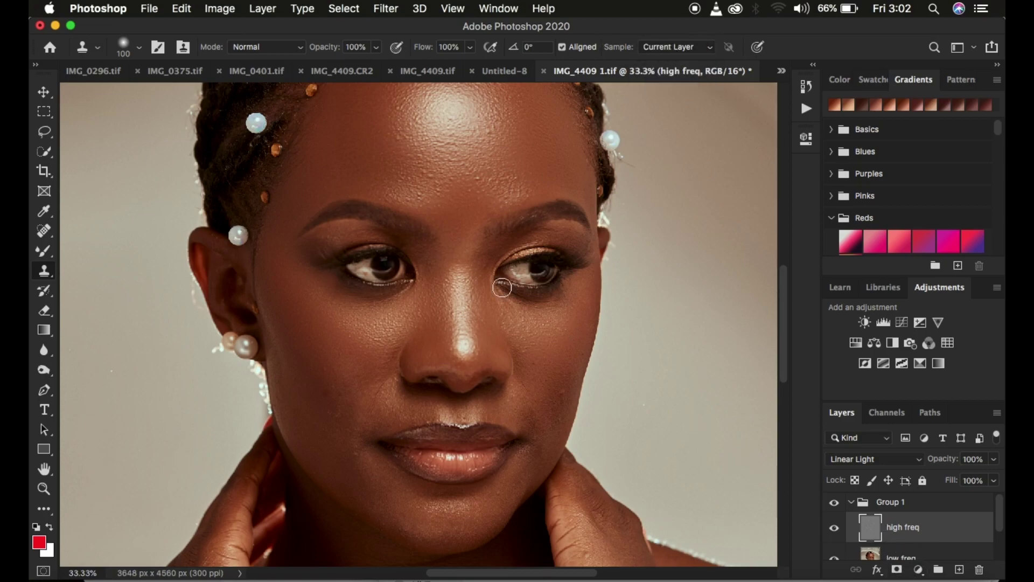
{"action": "key", "text": "bracketleft"}
{"action": "key", "text": "bracketleft"}
Step: With a 30 px Clone Stamp, sample clean forehead skin and stamp over two blemishes
{"action": "key", "text": "super+equal"}
{"action": "key", "text": "super+equal"}
{"action": "key", "text": "super+equal"}
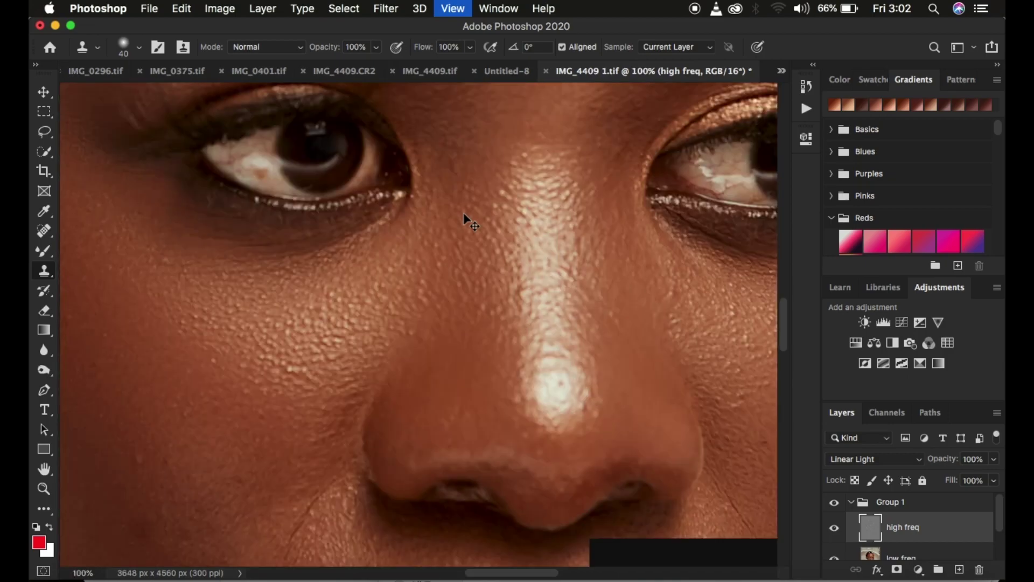
{"action": "scroll", "coordinate": [537, 190], "scroll_direction": "up", "scroll_amount": 10}
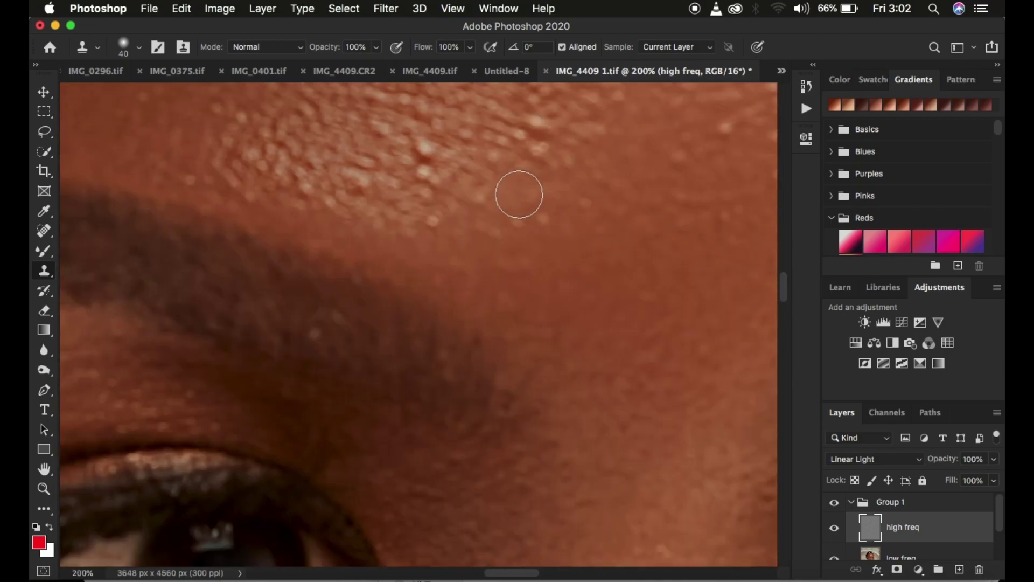
{"action": "key", "text": "super+minus"}
{"action": "key", "text": "bracketleft"}
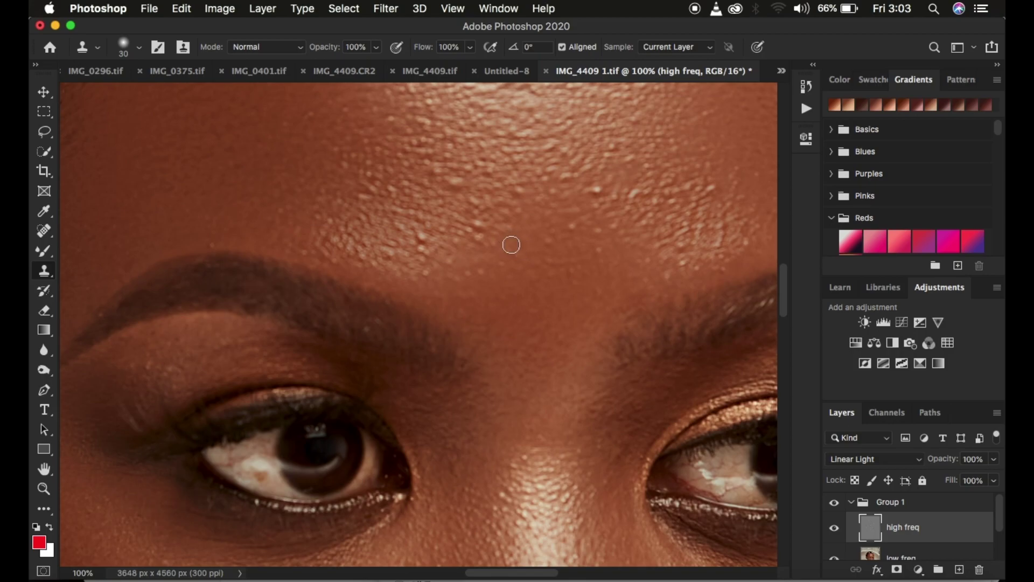
{"action": "left_click", "coordinate": [512, 244], "text": "alt"}
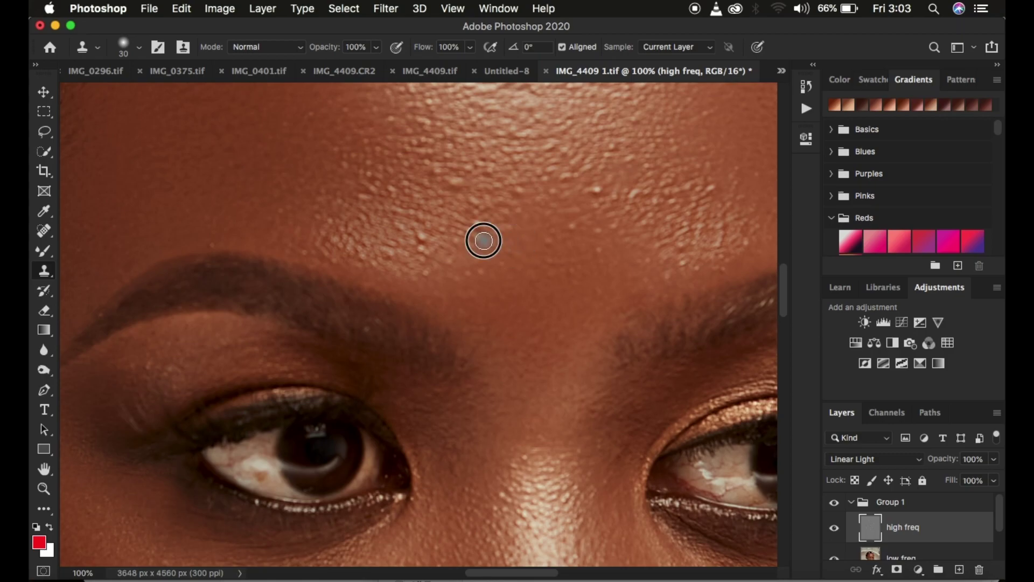
{"action": "left_click", "coordinate": [509, 243], "text": "alt"}
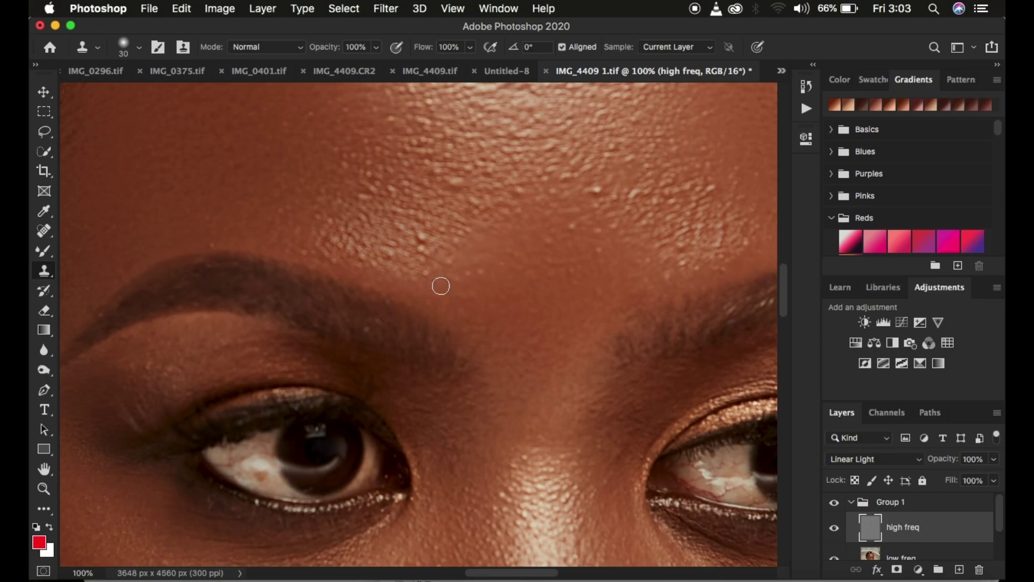
{"action": "left_click", "coordinate": [441, 285], "text": "alt"}
{"action": "key", "text": "super+minus"}
{"action": "key", "text": "super+minus"}
{"action": "key", "text": "super+minus"}
{"action": "key", "text": "super+minus"}
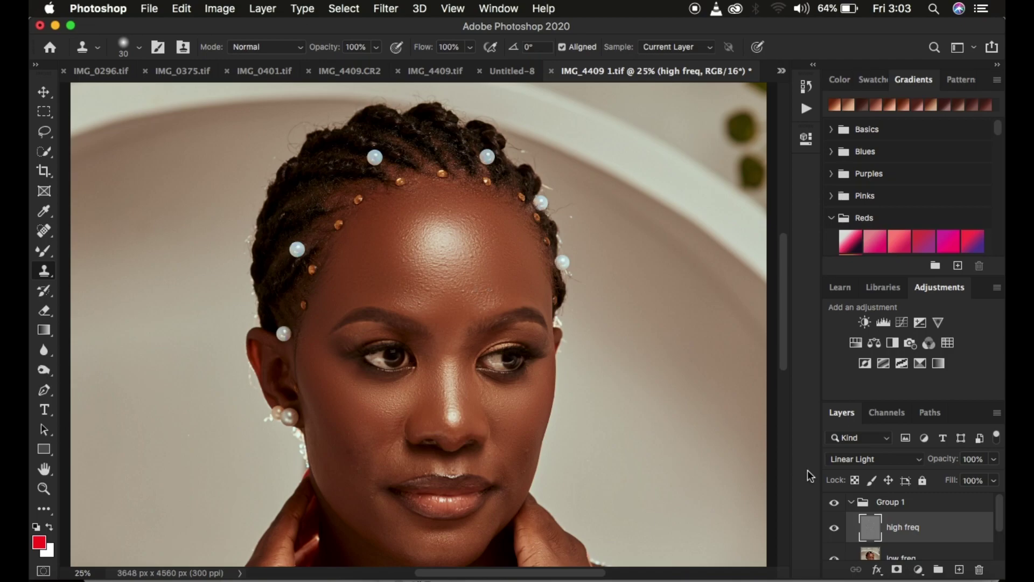
Step: Toggle Group 1 on and off to compare before and after, ending retouched at 12.5% zoom
{"action": "left_click", "coordinate": [833, 502]}
{"action": "left_click", "coordinate": [838, 507]}
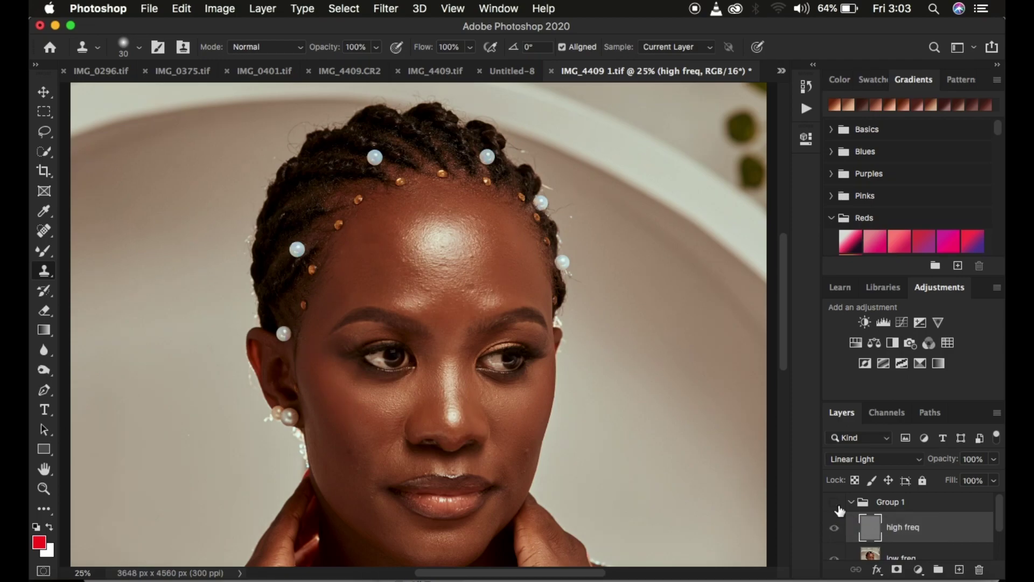
{"action": "left_click", "coordinate": [837, 508]}
{"action": "left_click", "coordinate": [838, 507]}
{"action": "left_click", "coordinate": [838, 507]}
{"action": "key", "text": "super+minus"}
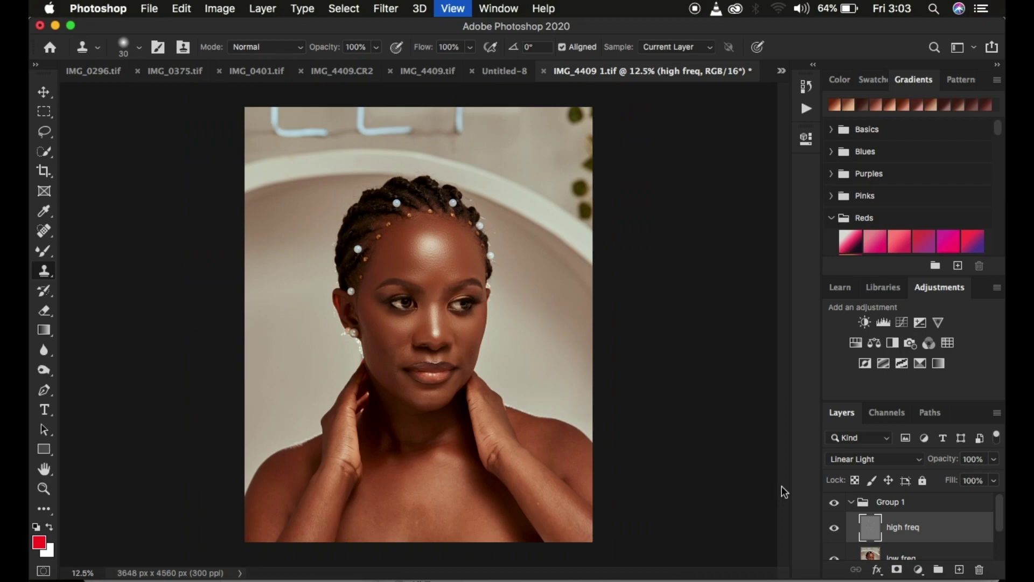